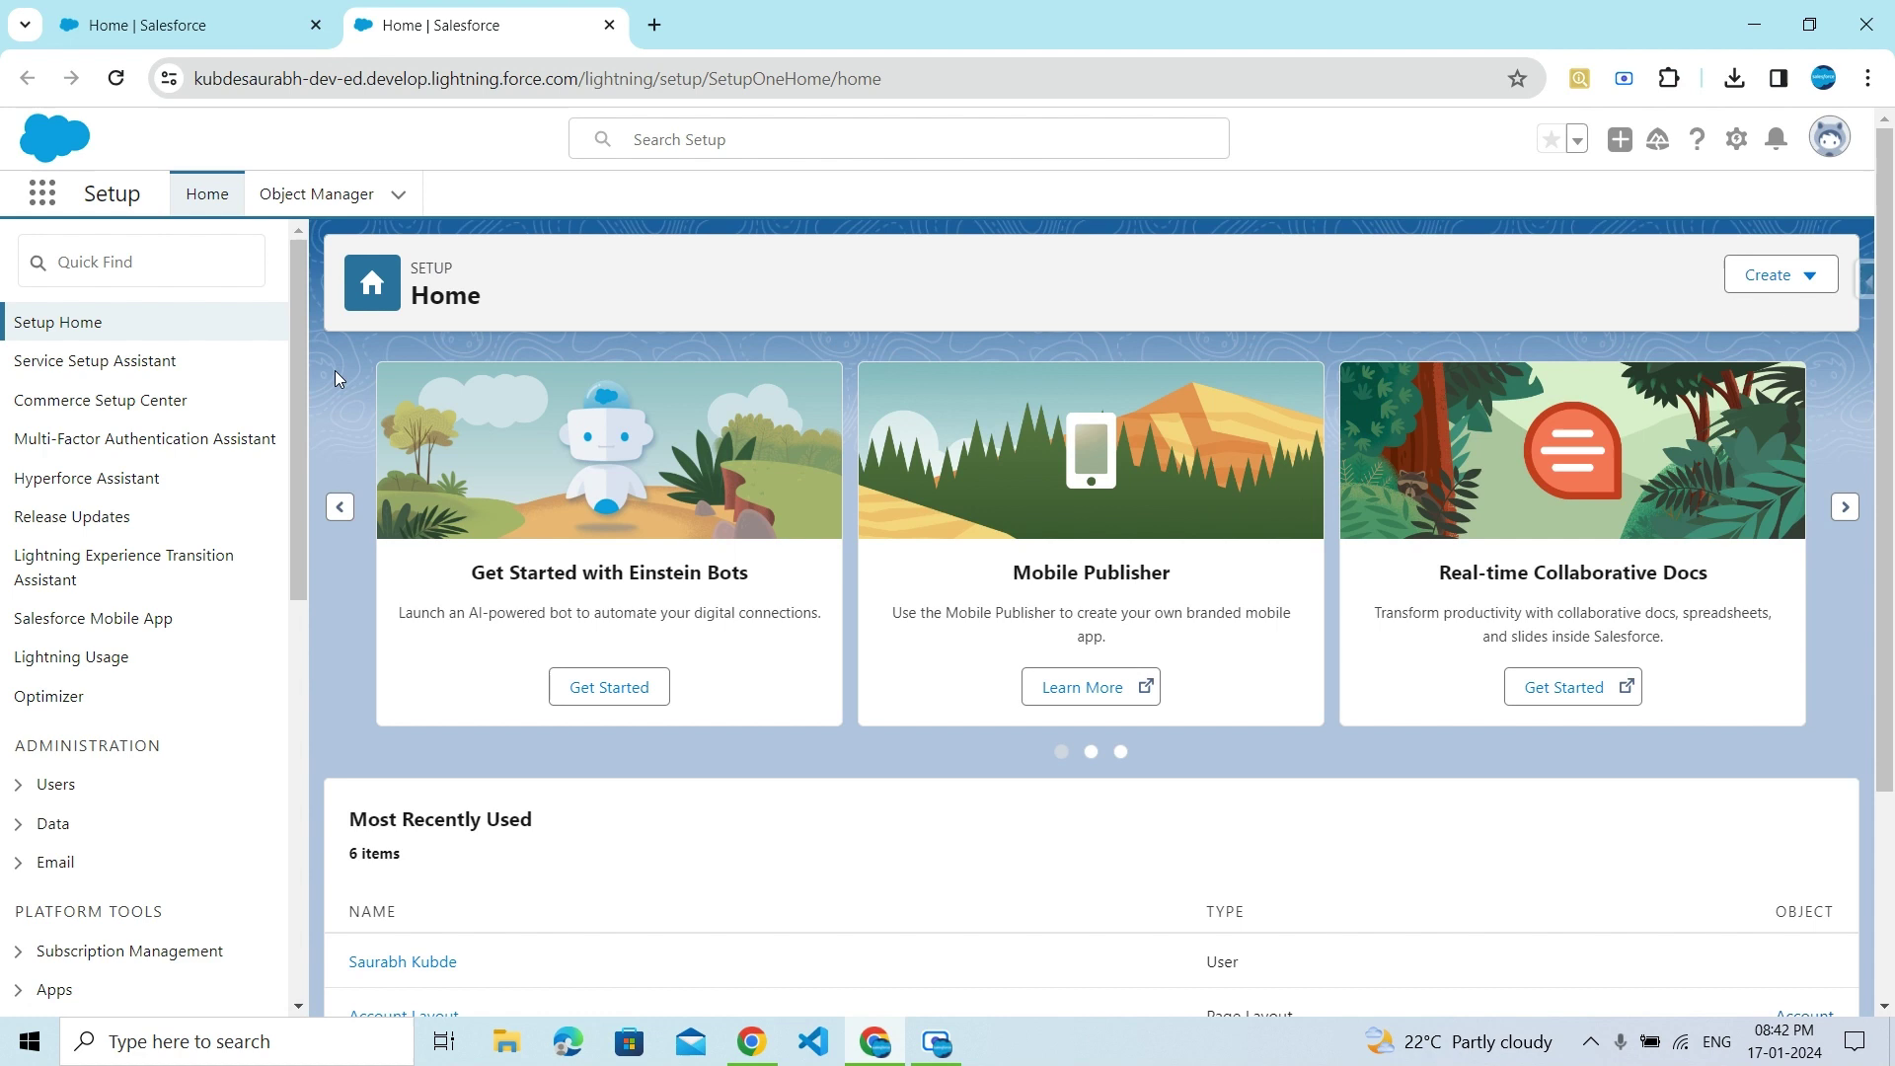
# - Find Certificate and Key Management with a 'certi' Quick Find search and sort certificates by Type
pyautogui.click(183, 282)
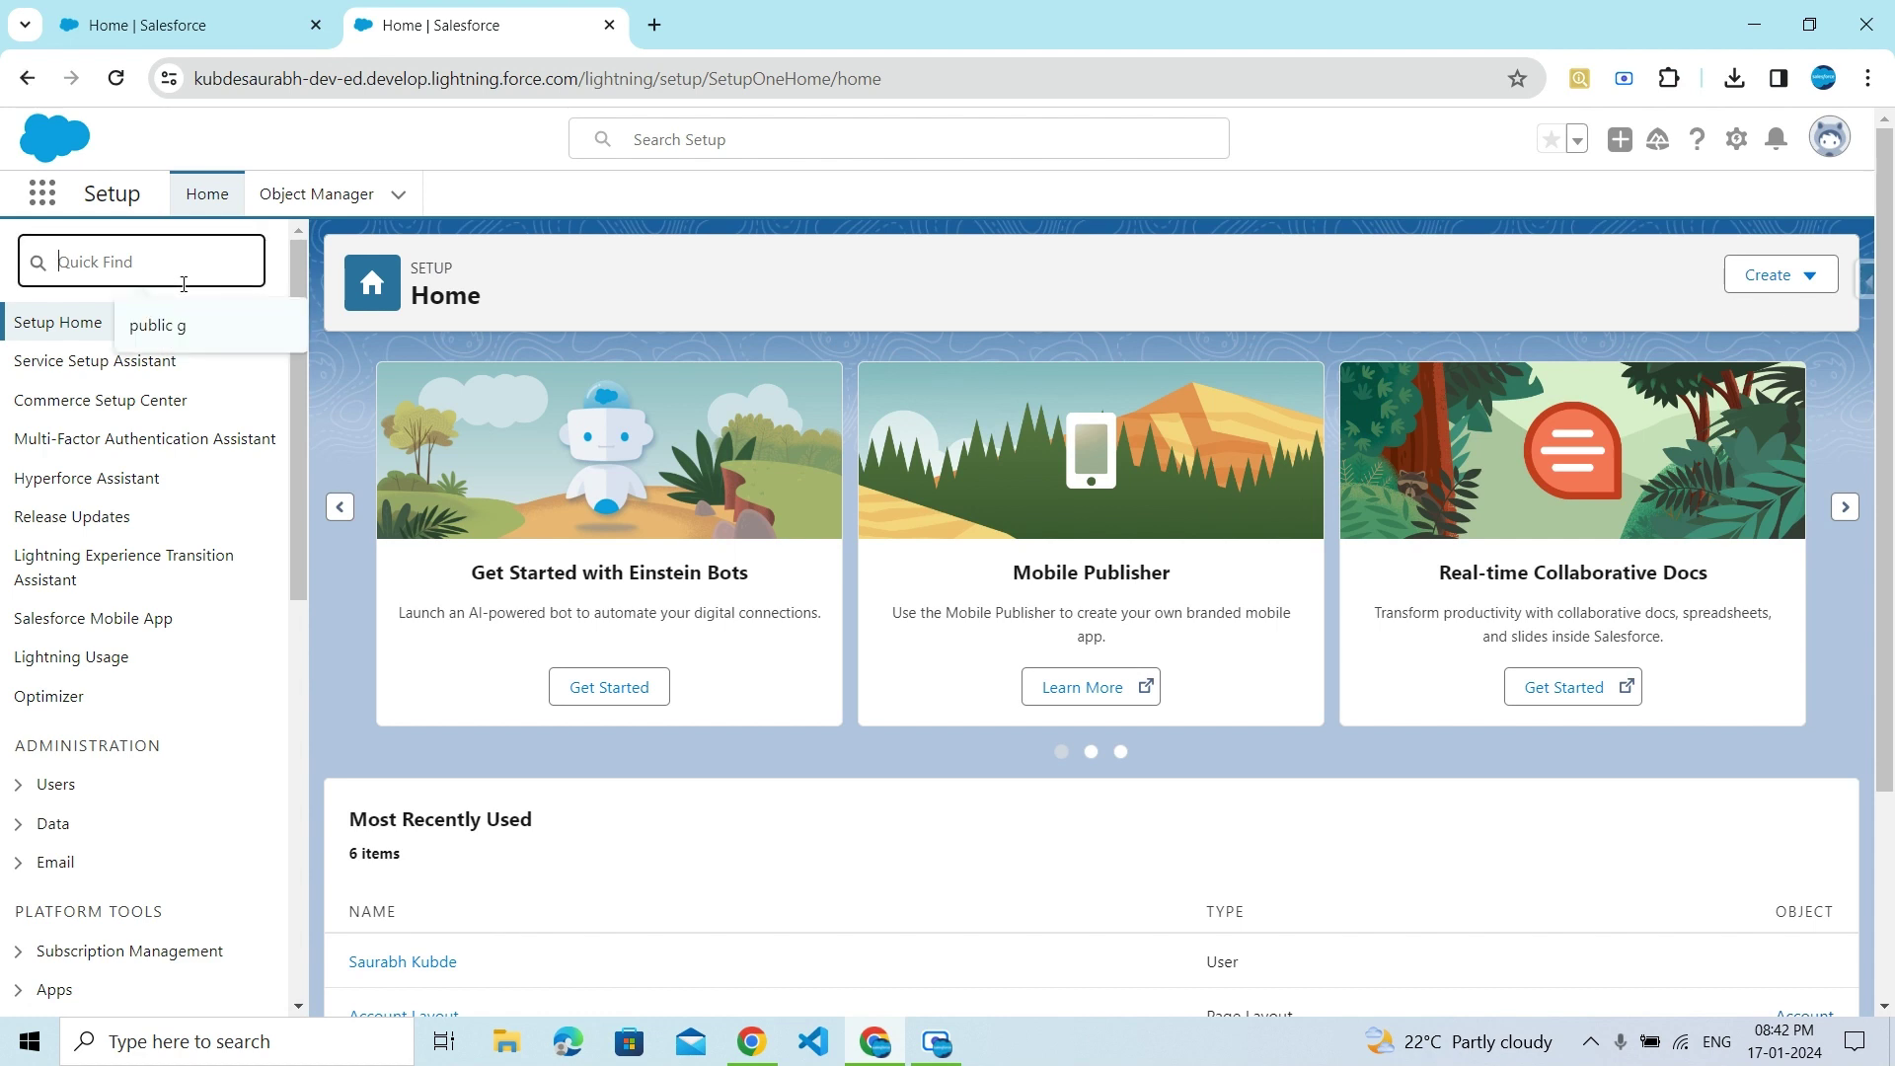
pyautogui.write('ce')
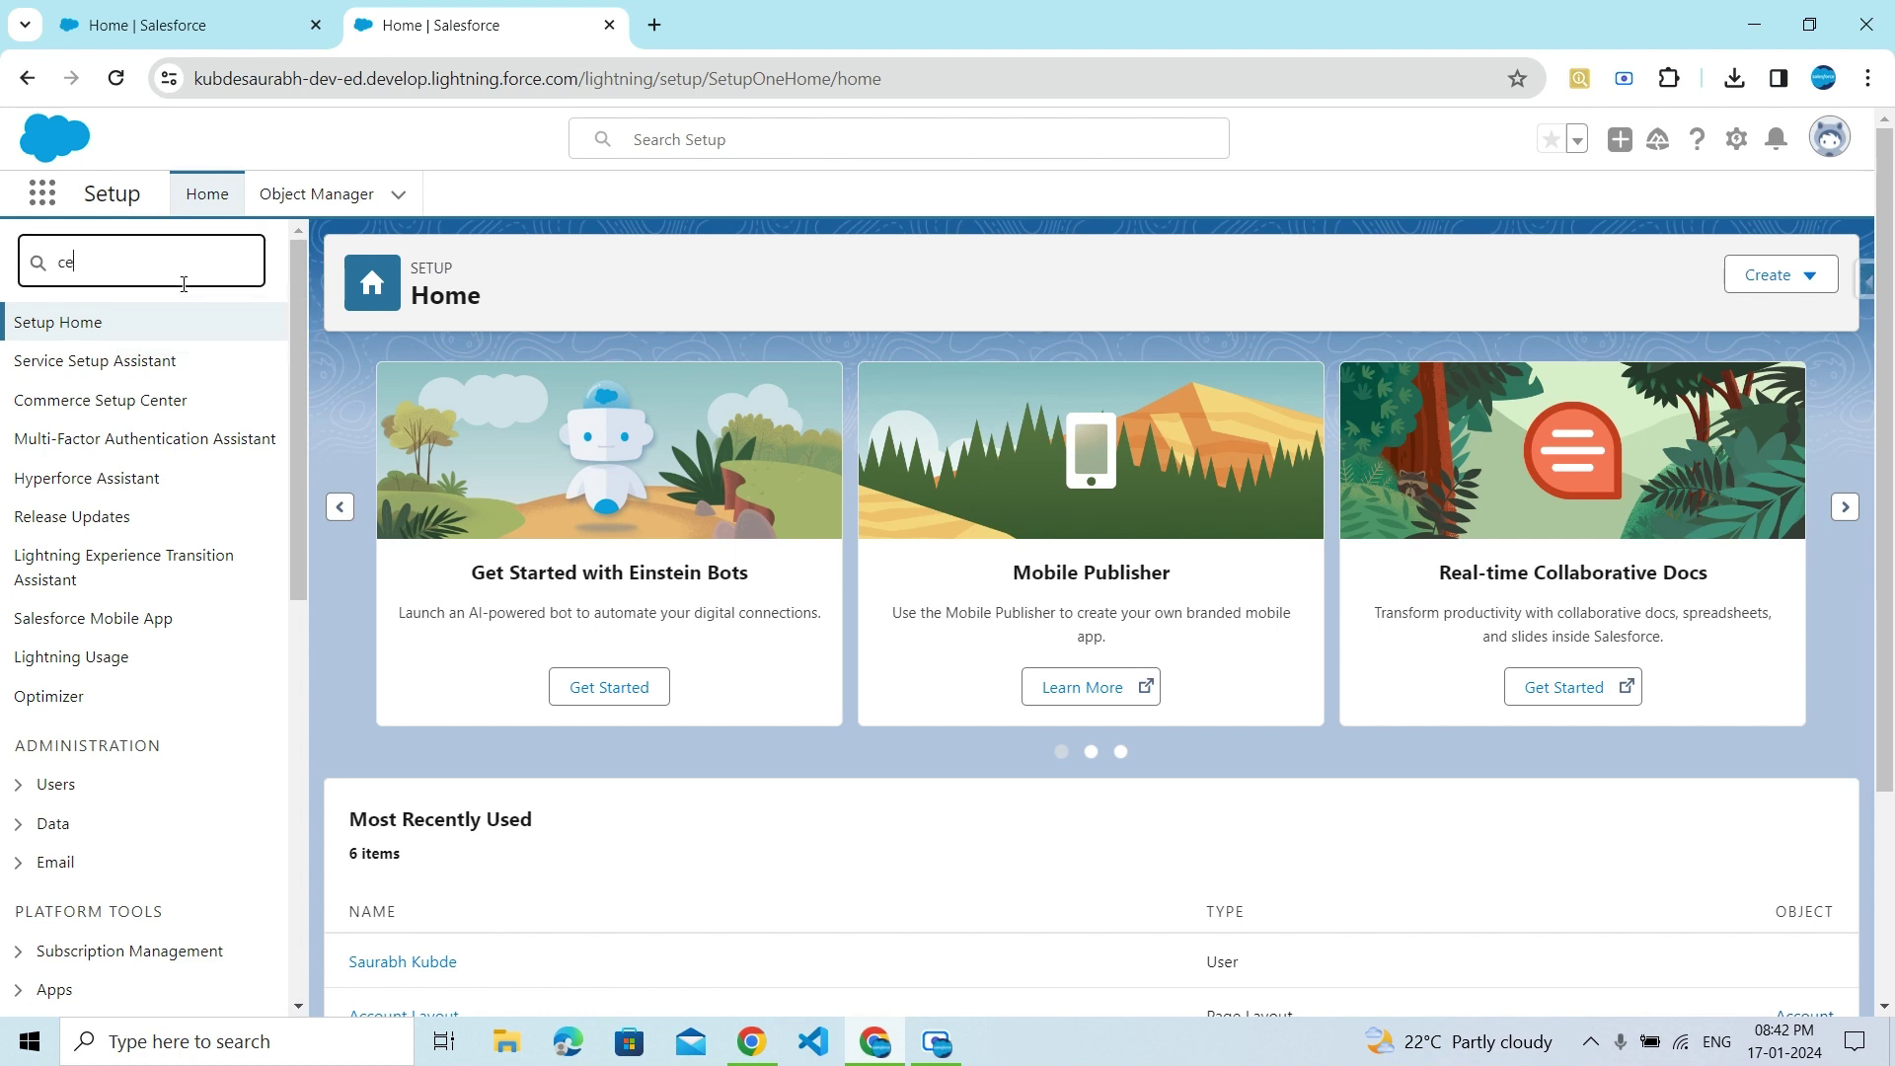
pyautogui.write('rti')
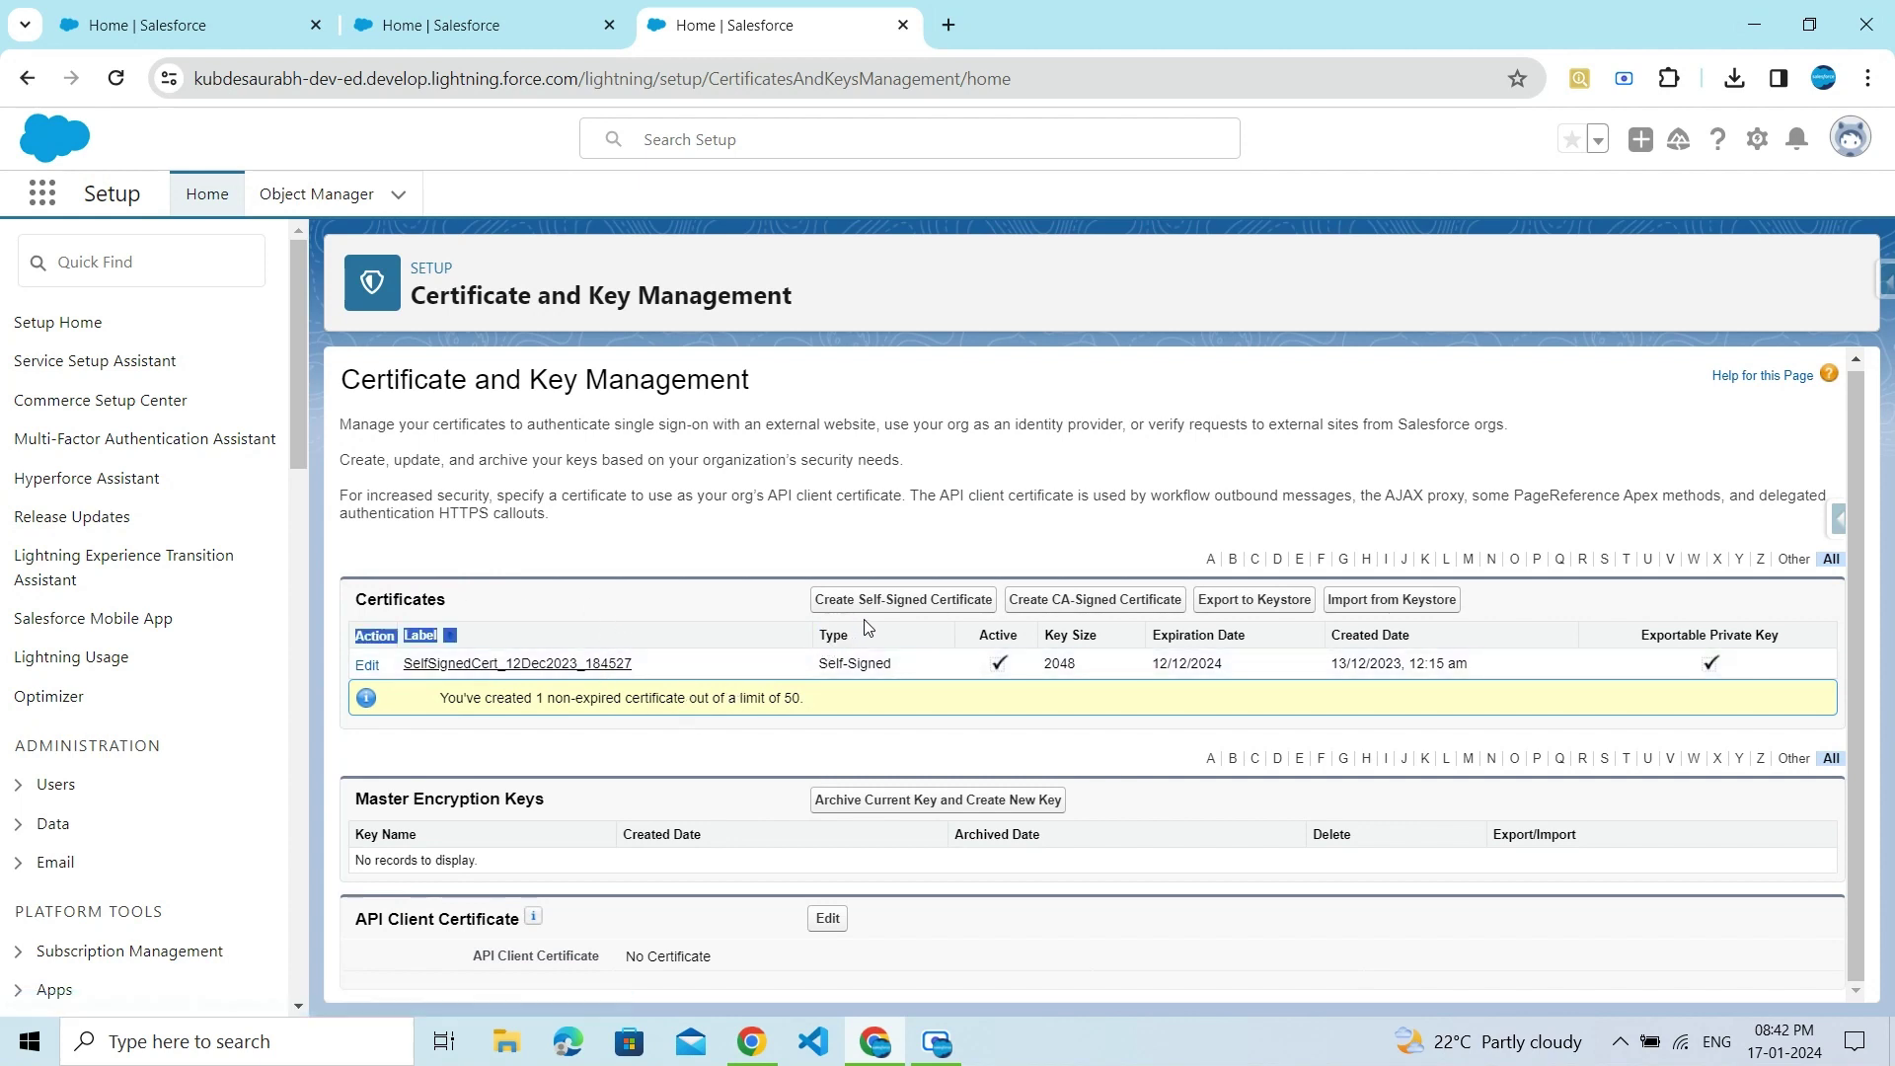
pyautogui.moveTo(711, 666); pyautogui.dragTo(823, 639)
pyautogui.click(825, 636)
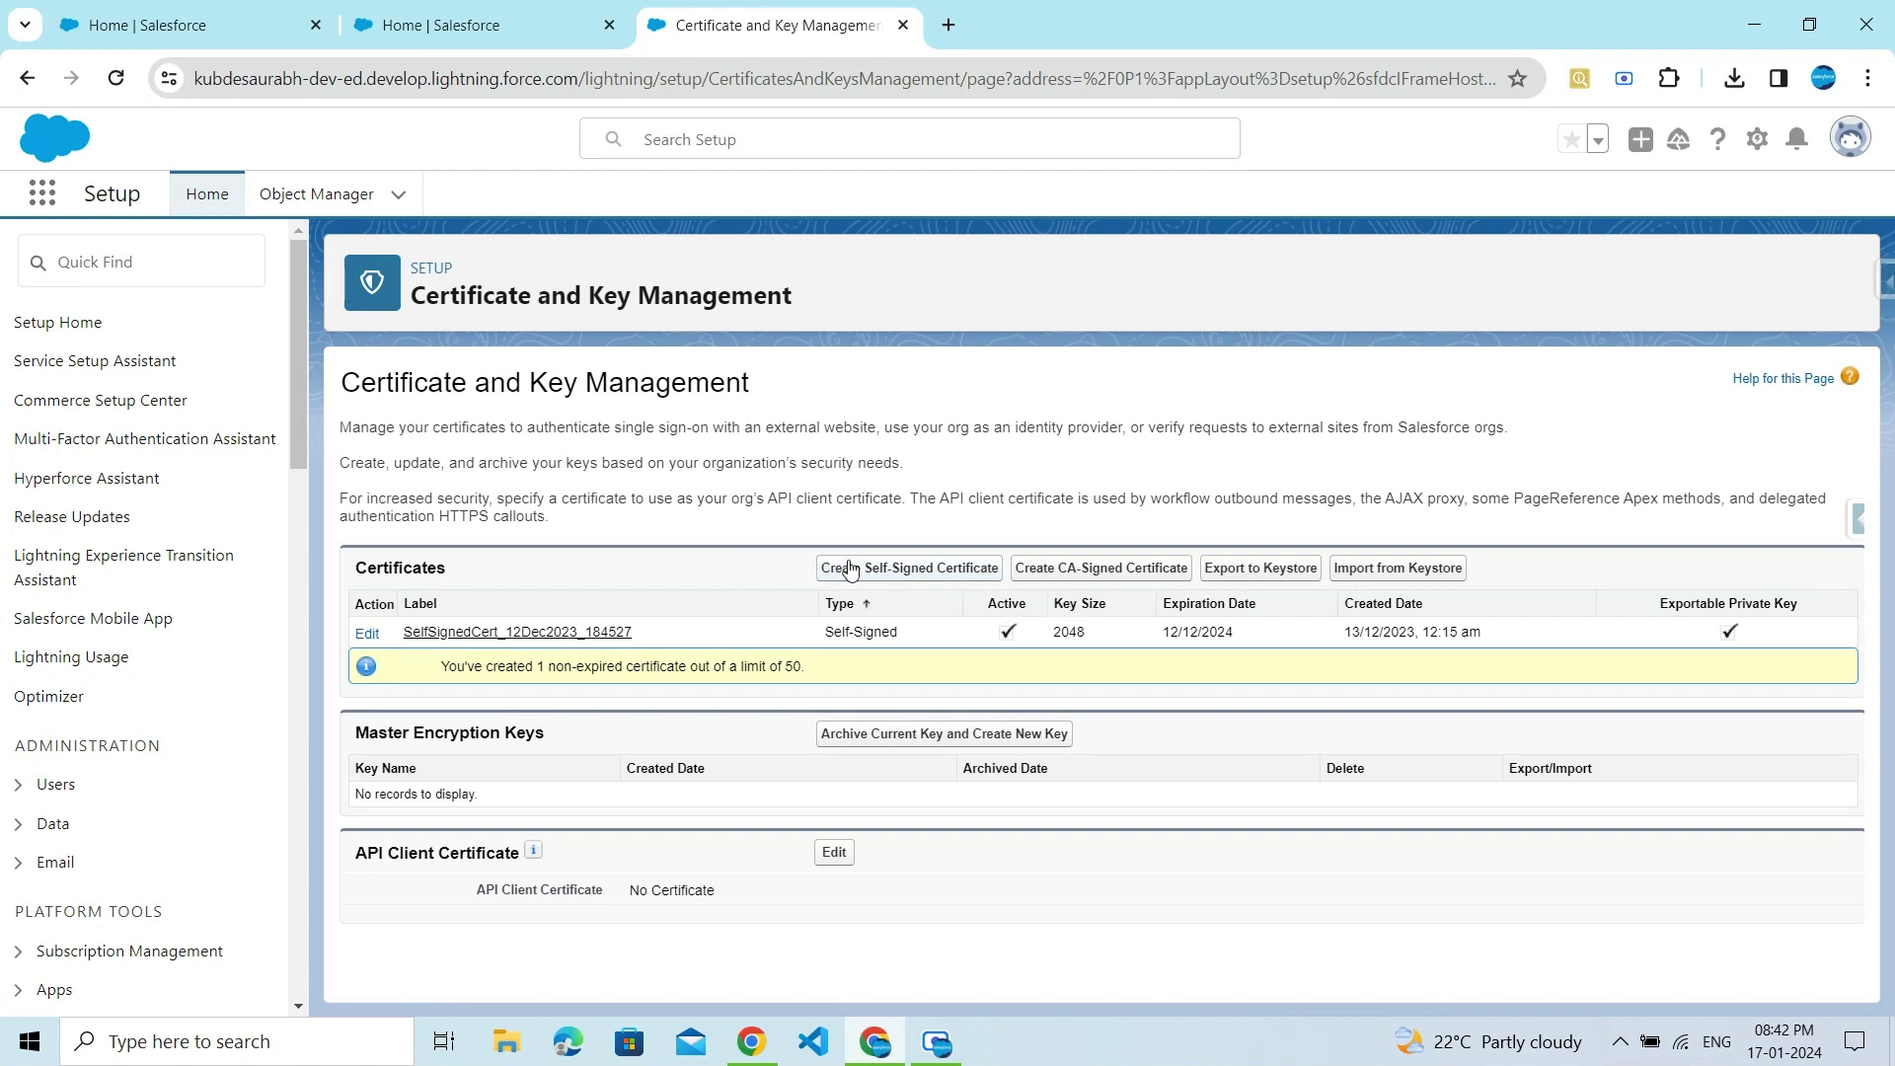
# - Begin a self-signed certificate labelled 'Google Self Certificate' with unique name Google_Self_Certificate
pyautogui.click(873, 569)
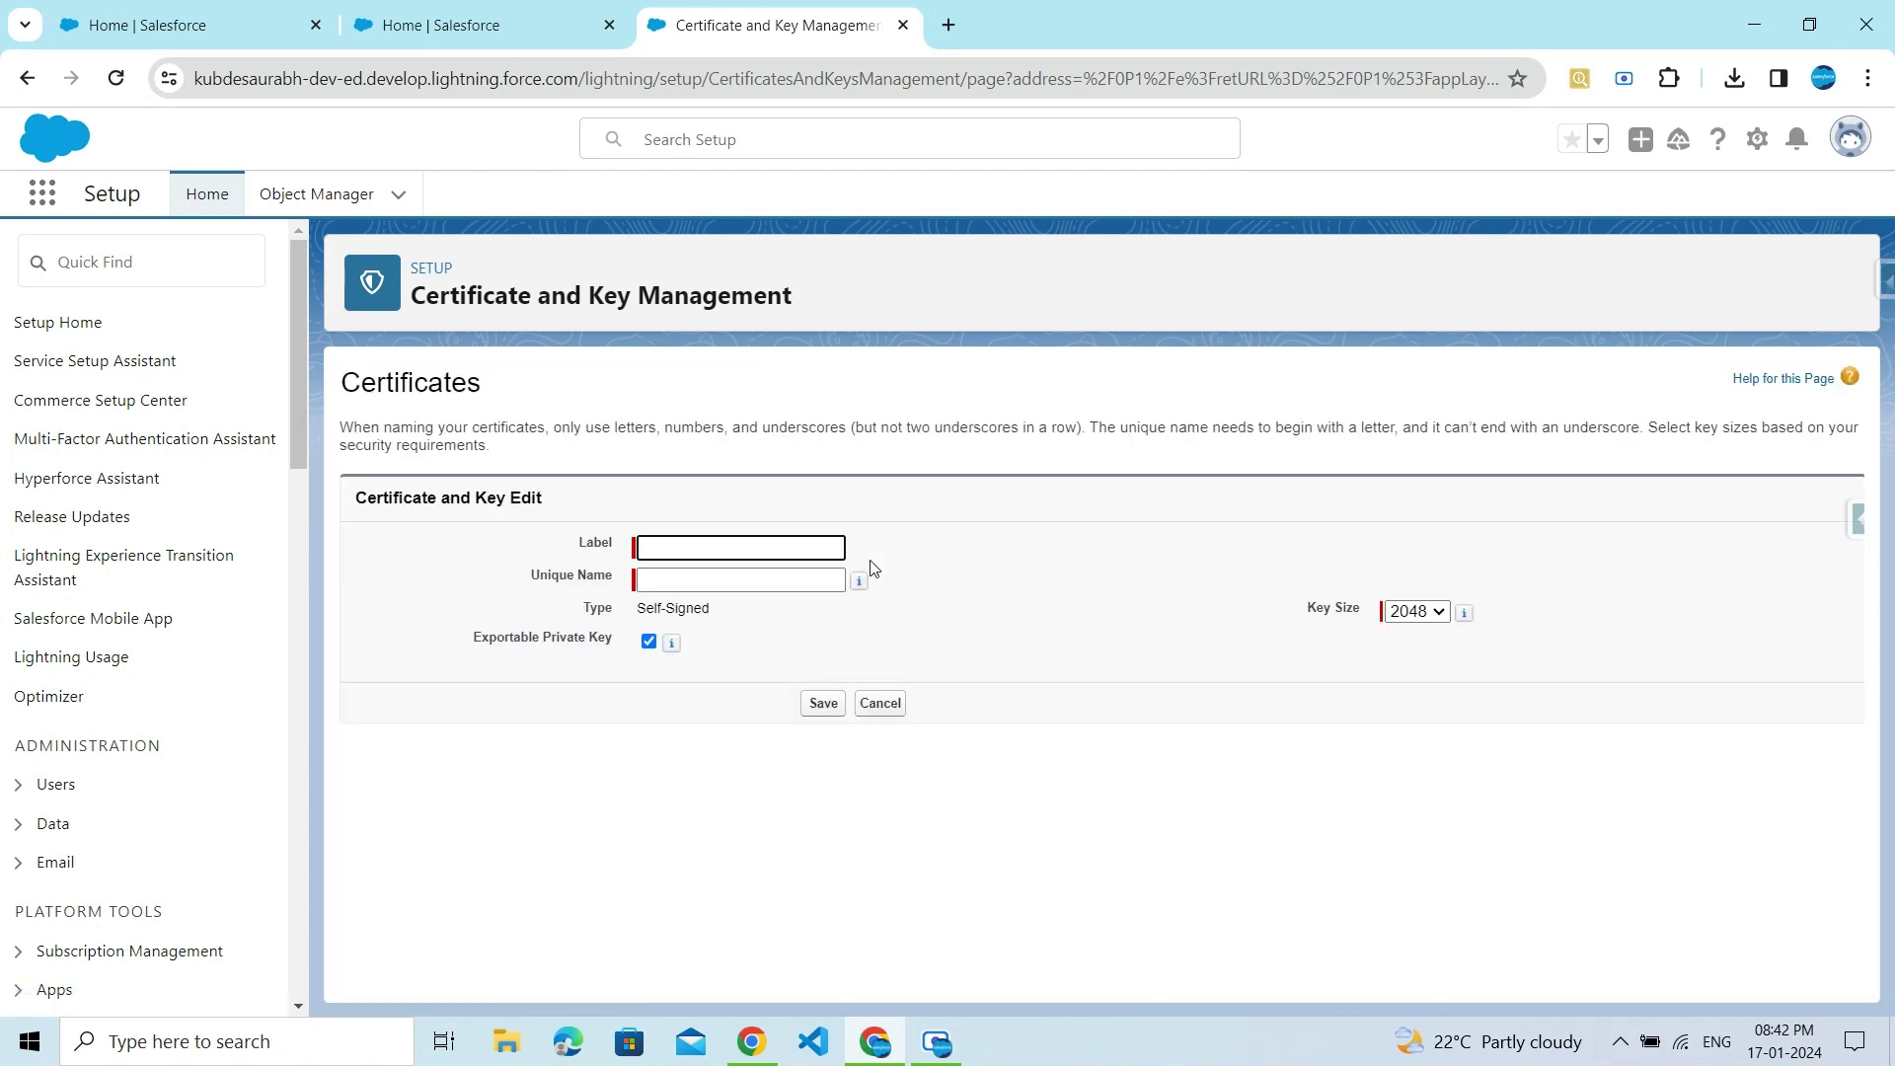
pyautogui.click(689, 547)
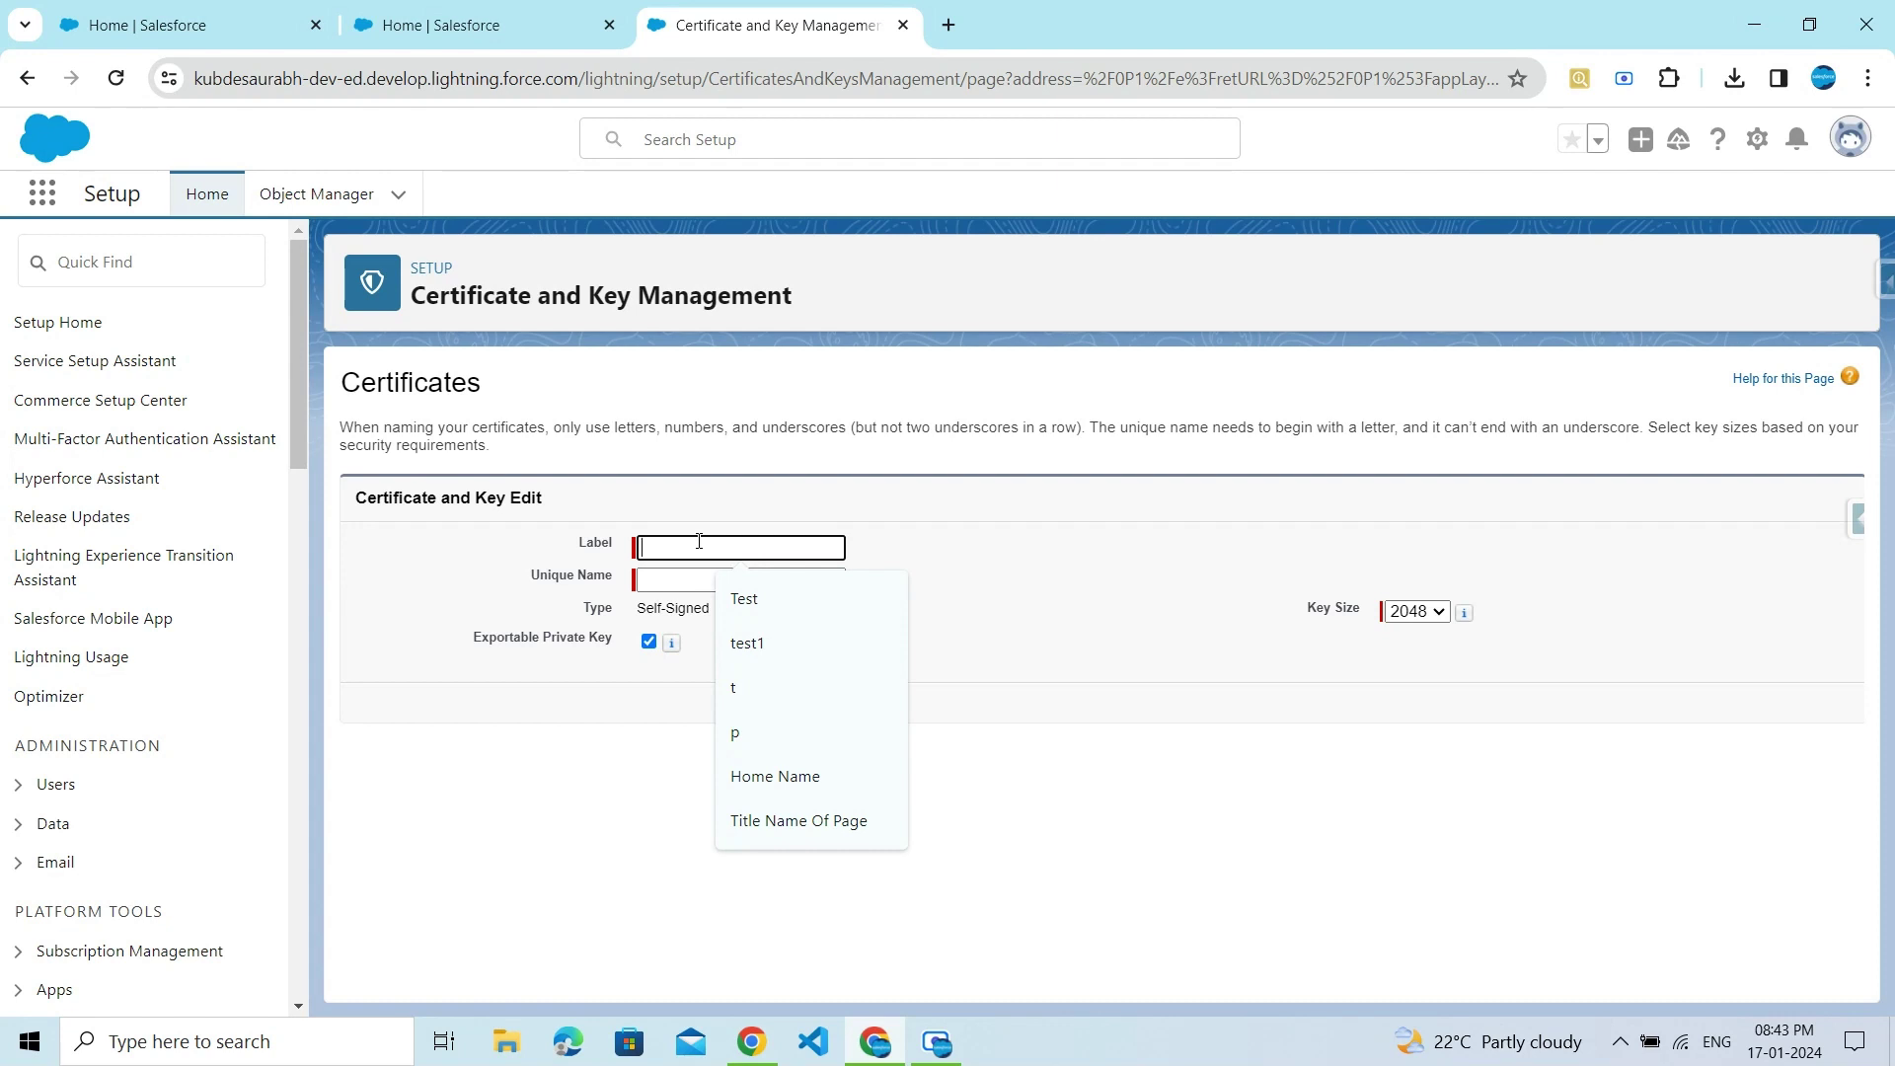
pyautogui.write('Google')
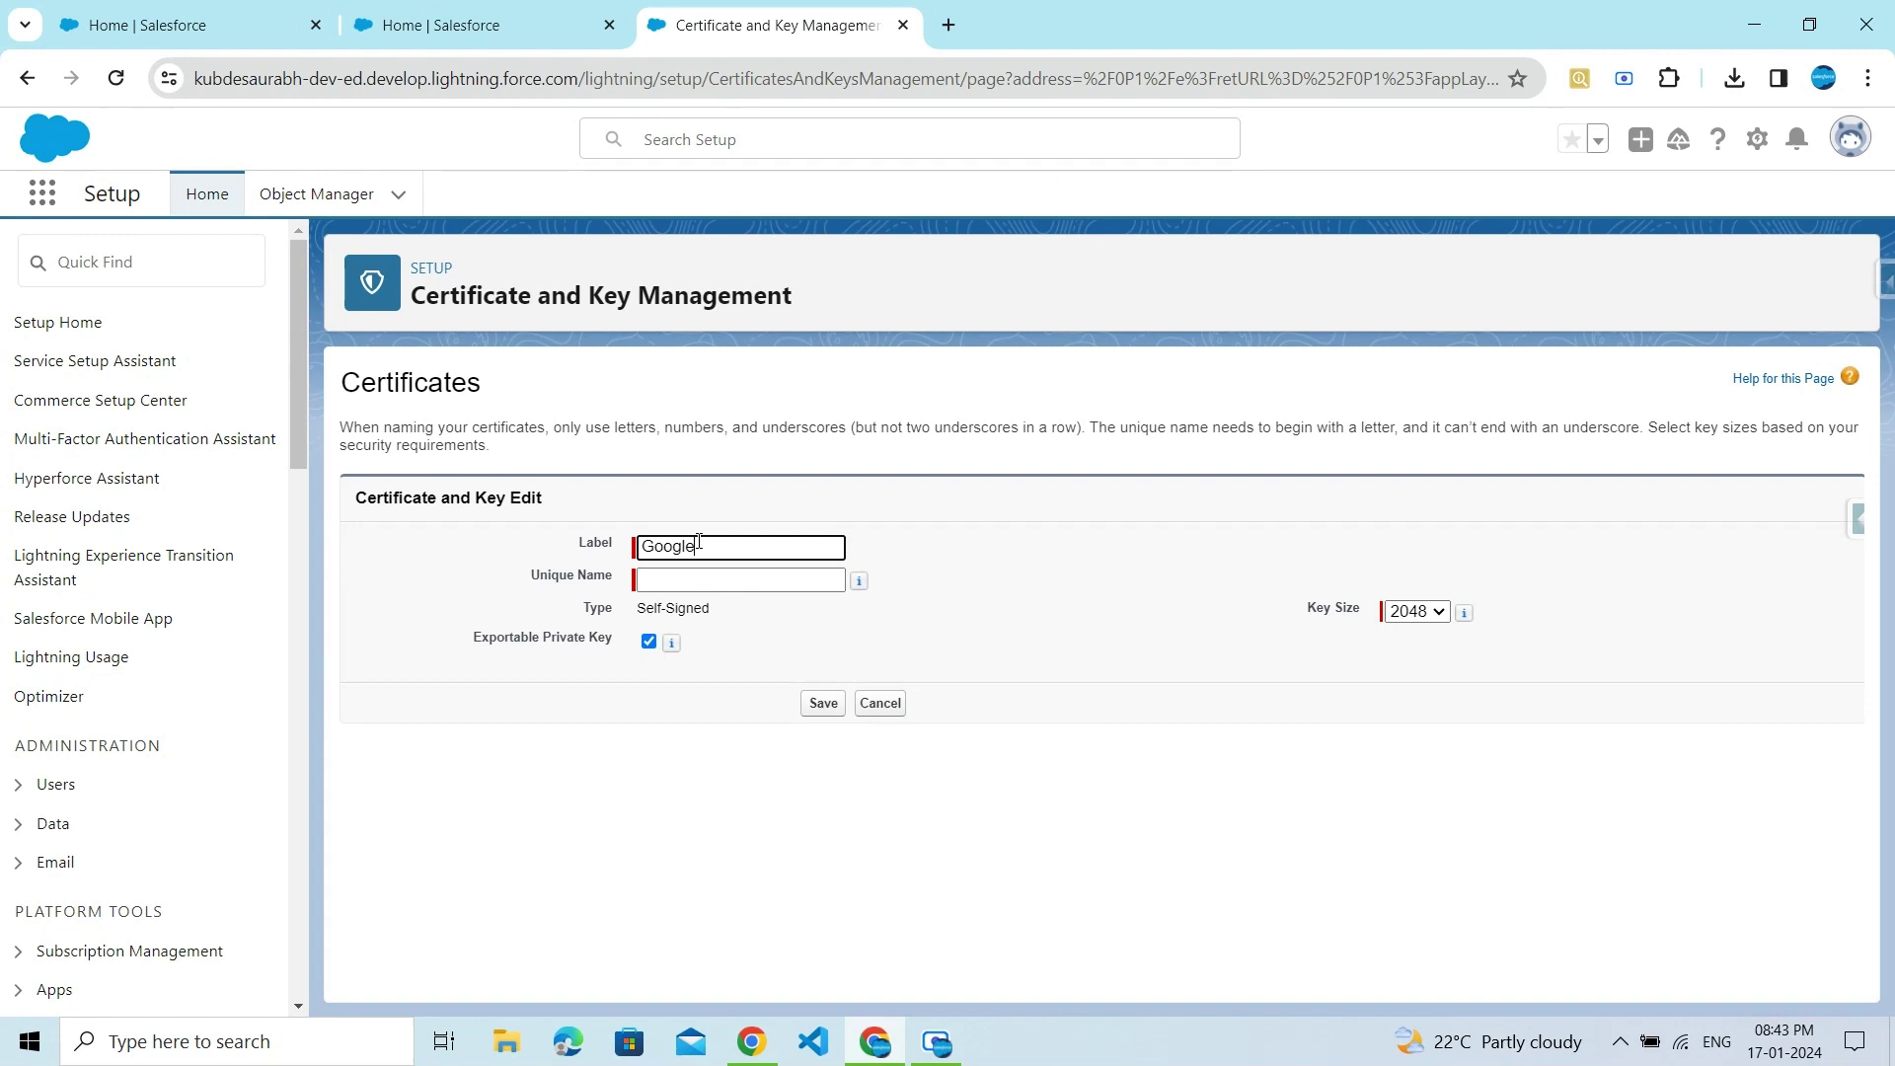
pyautogui.write('-Certifica')
pyautogui.write('te')
pyautogui.write('Self')
pyautogui.click(894, 658)
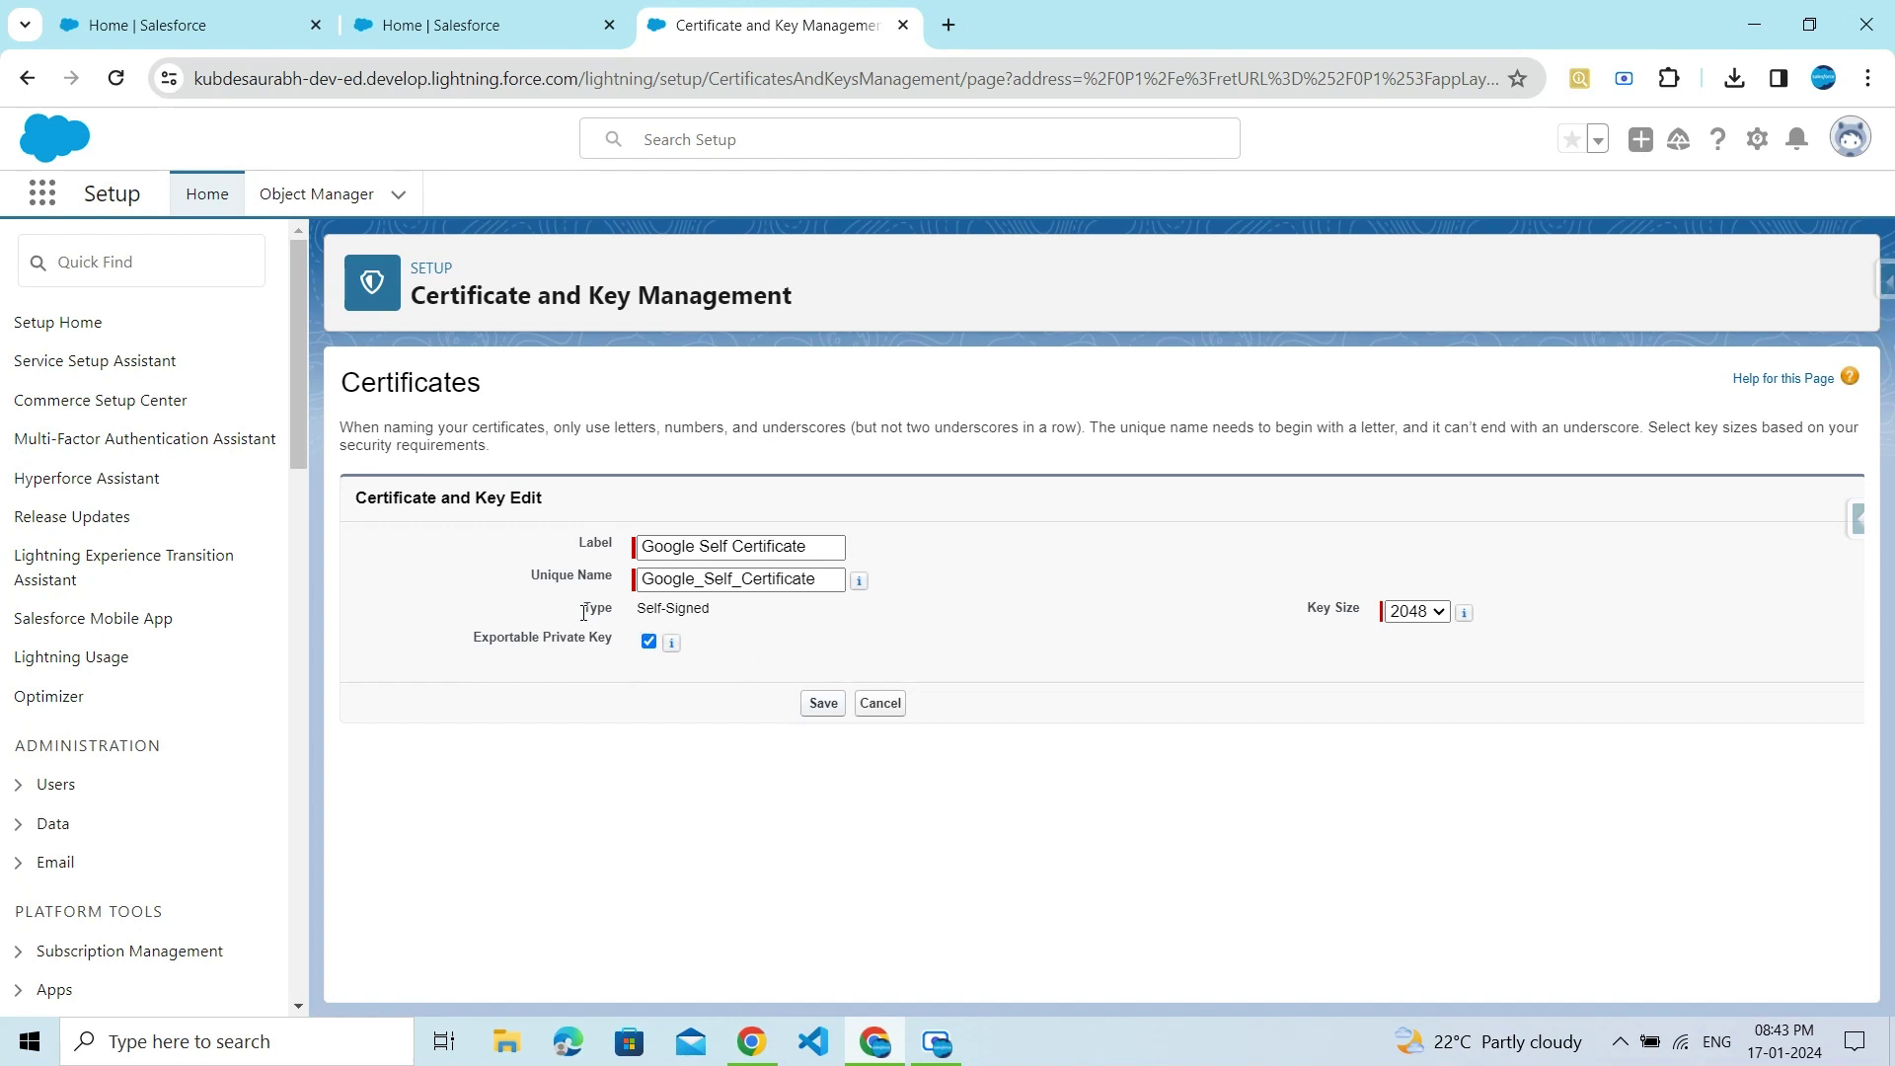
pyautogui.click(1438, 612)
pyautogui.click(1436, 632)
pyautogui.moveTo(1468, 619)
pyautogui.moveTo(1311, 612); pyautogui.dragTo(1378, 608)
pyautogui.click(1353, 617)
pyautogui.click(1415, 611)
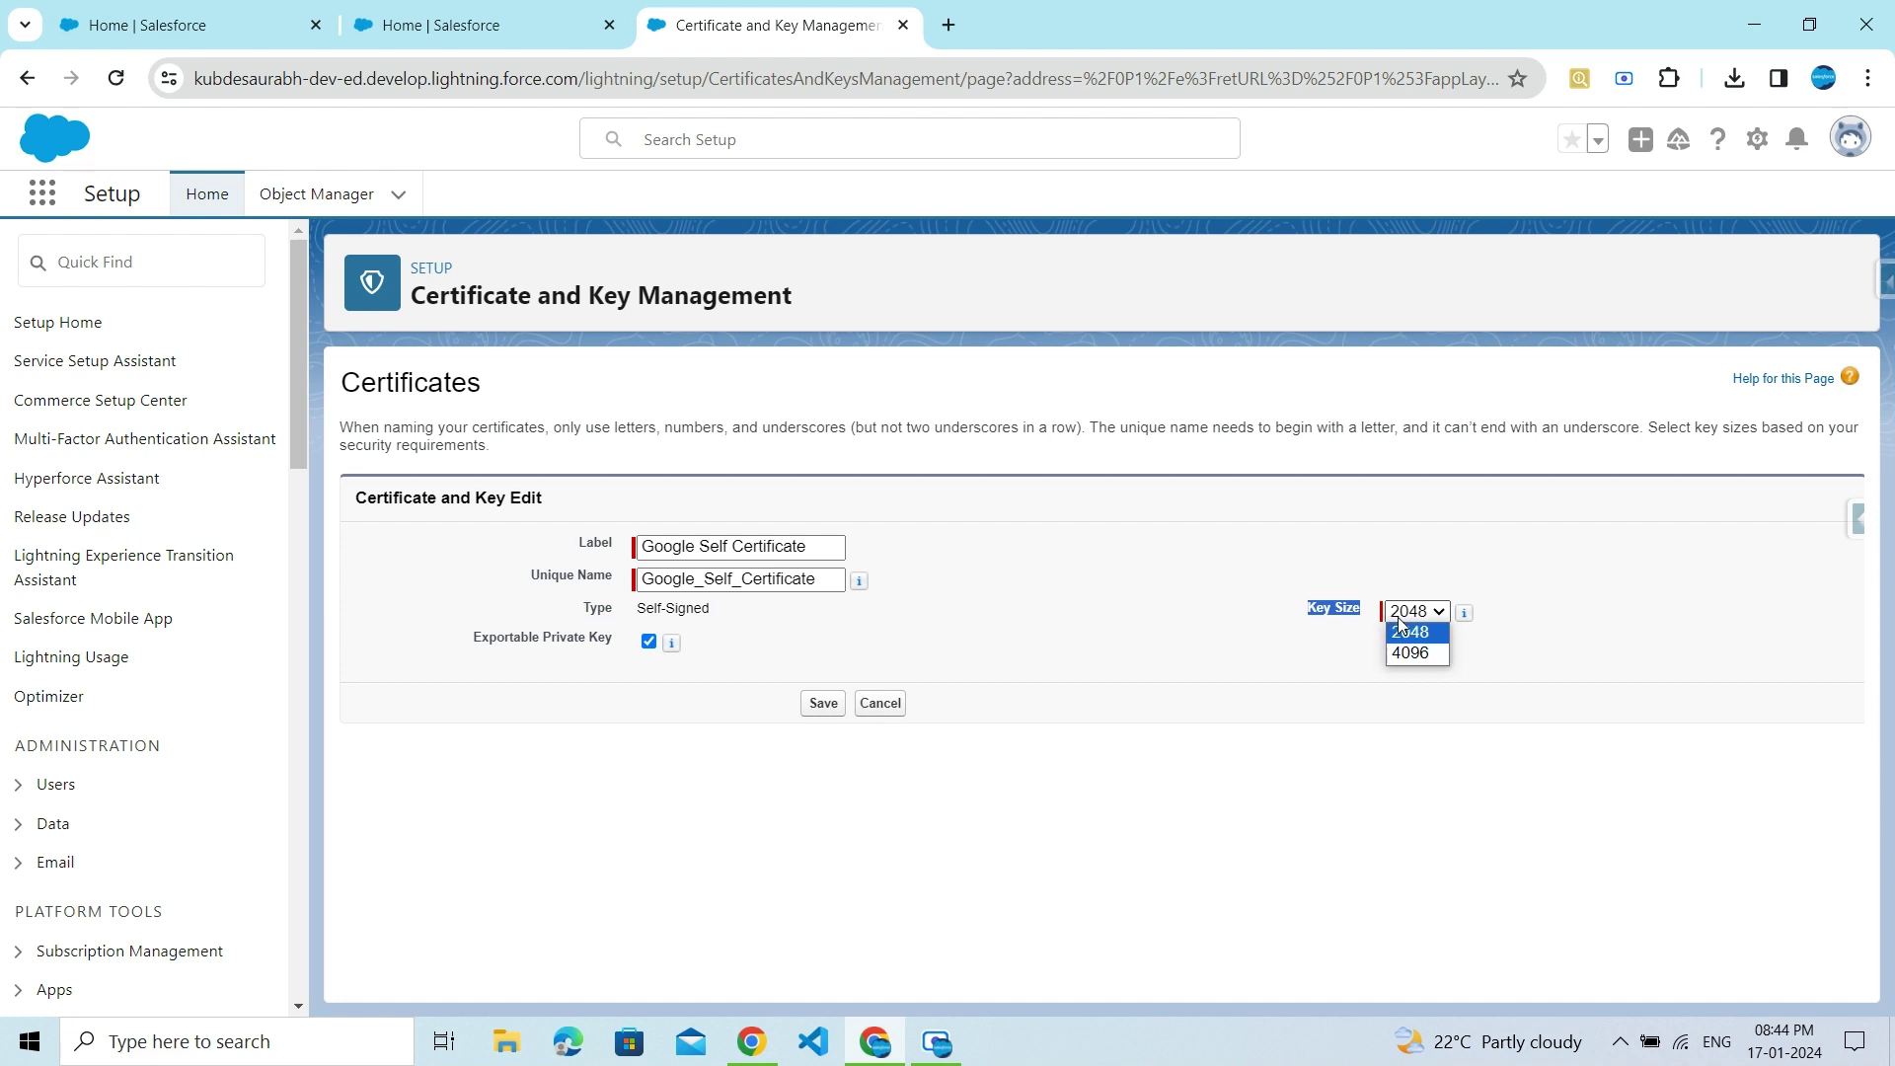
pyautogui.click(1296, 683)
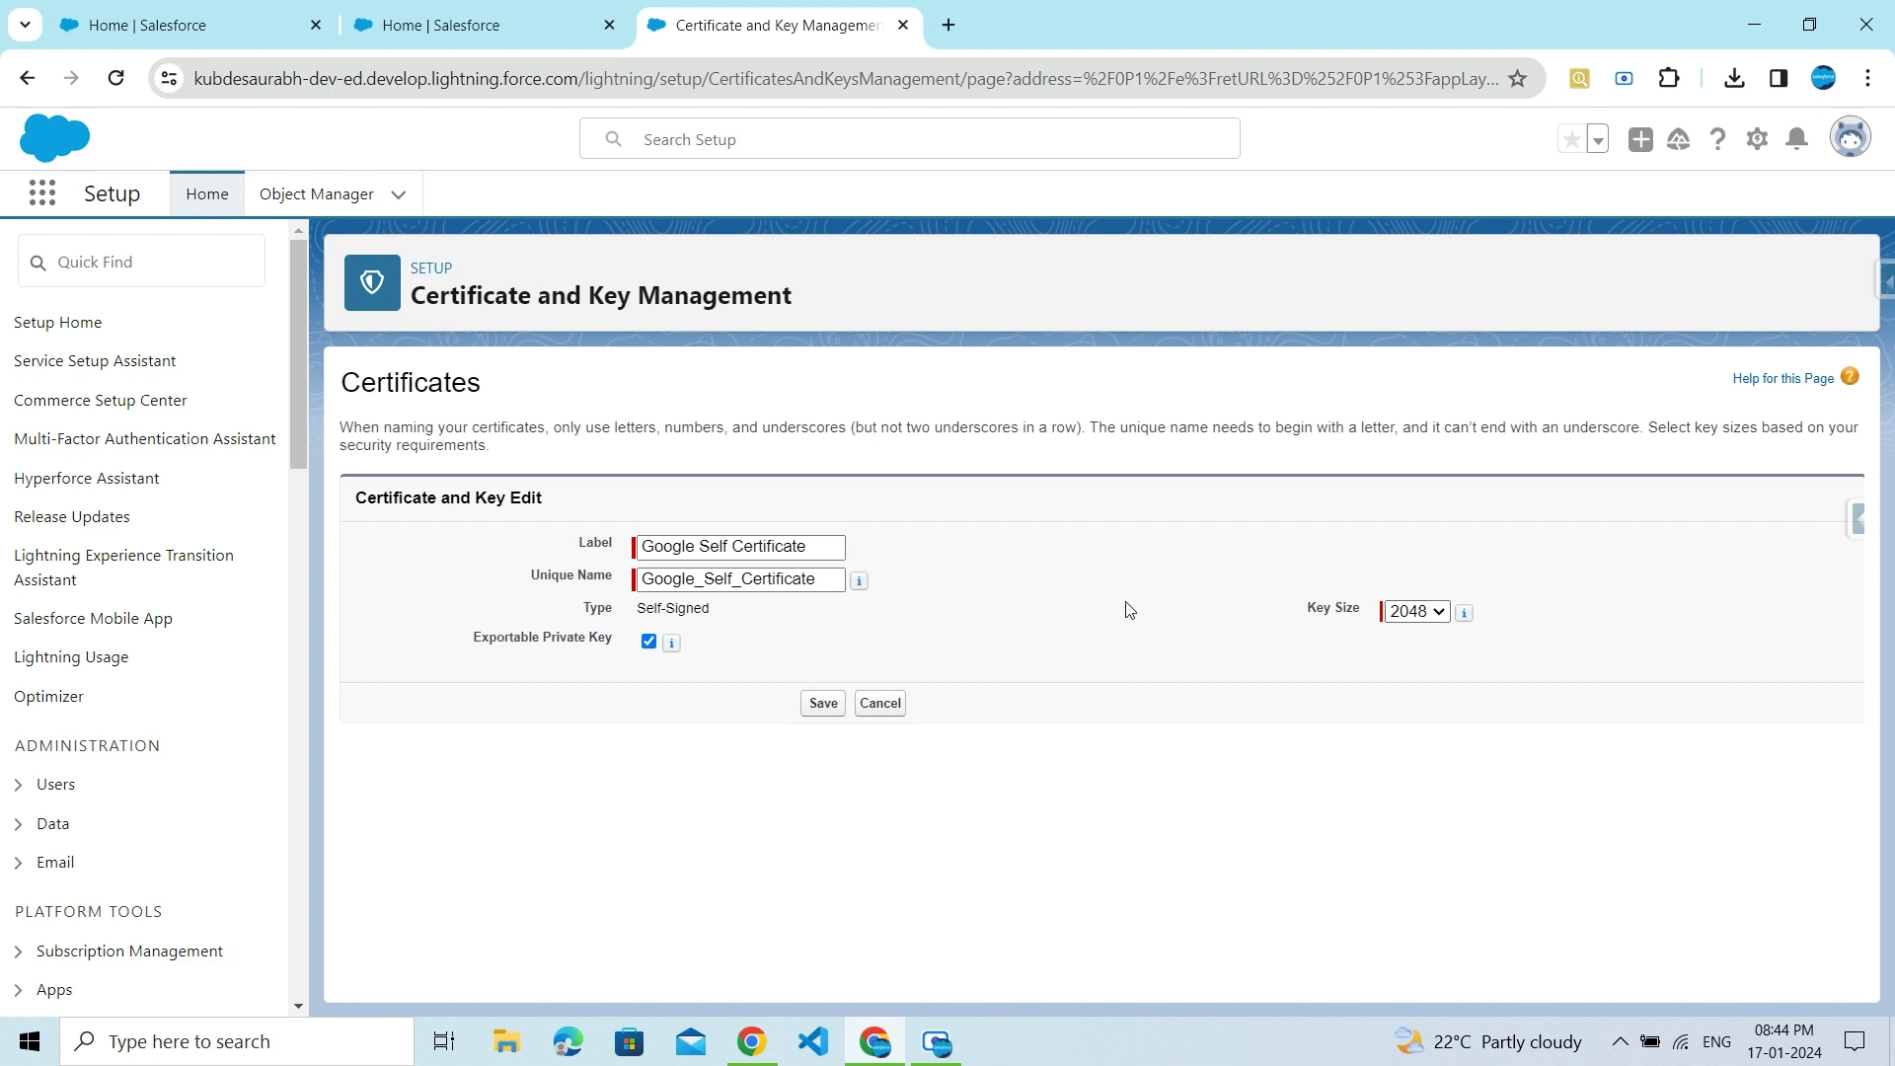
pyautogui.click(1412, 612)
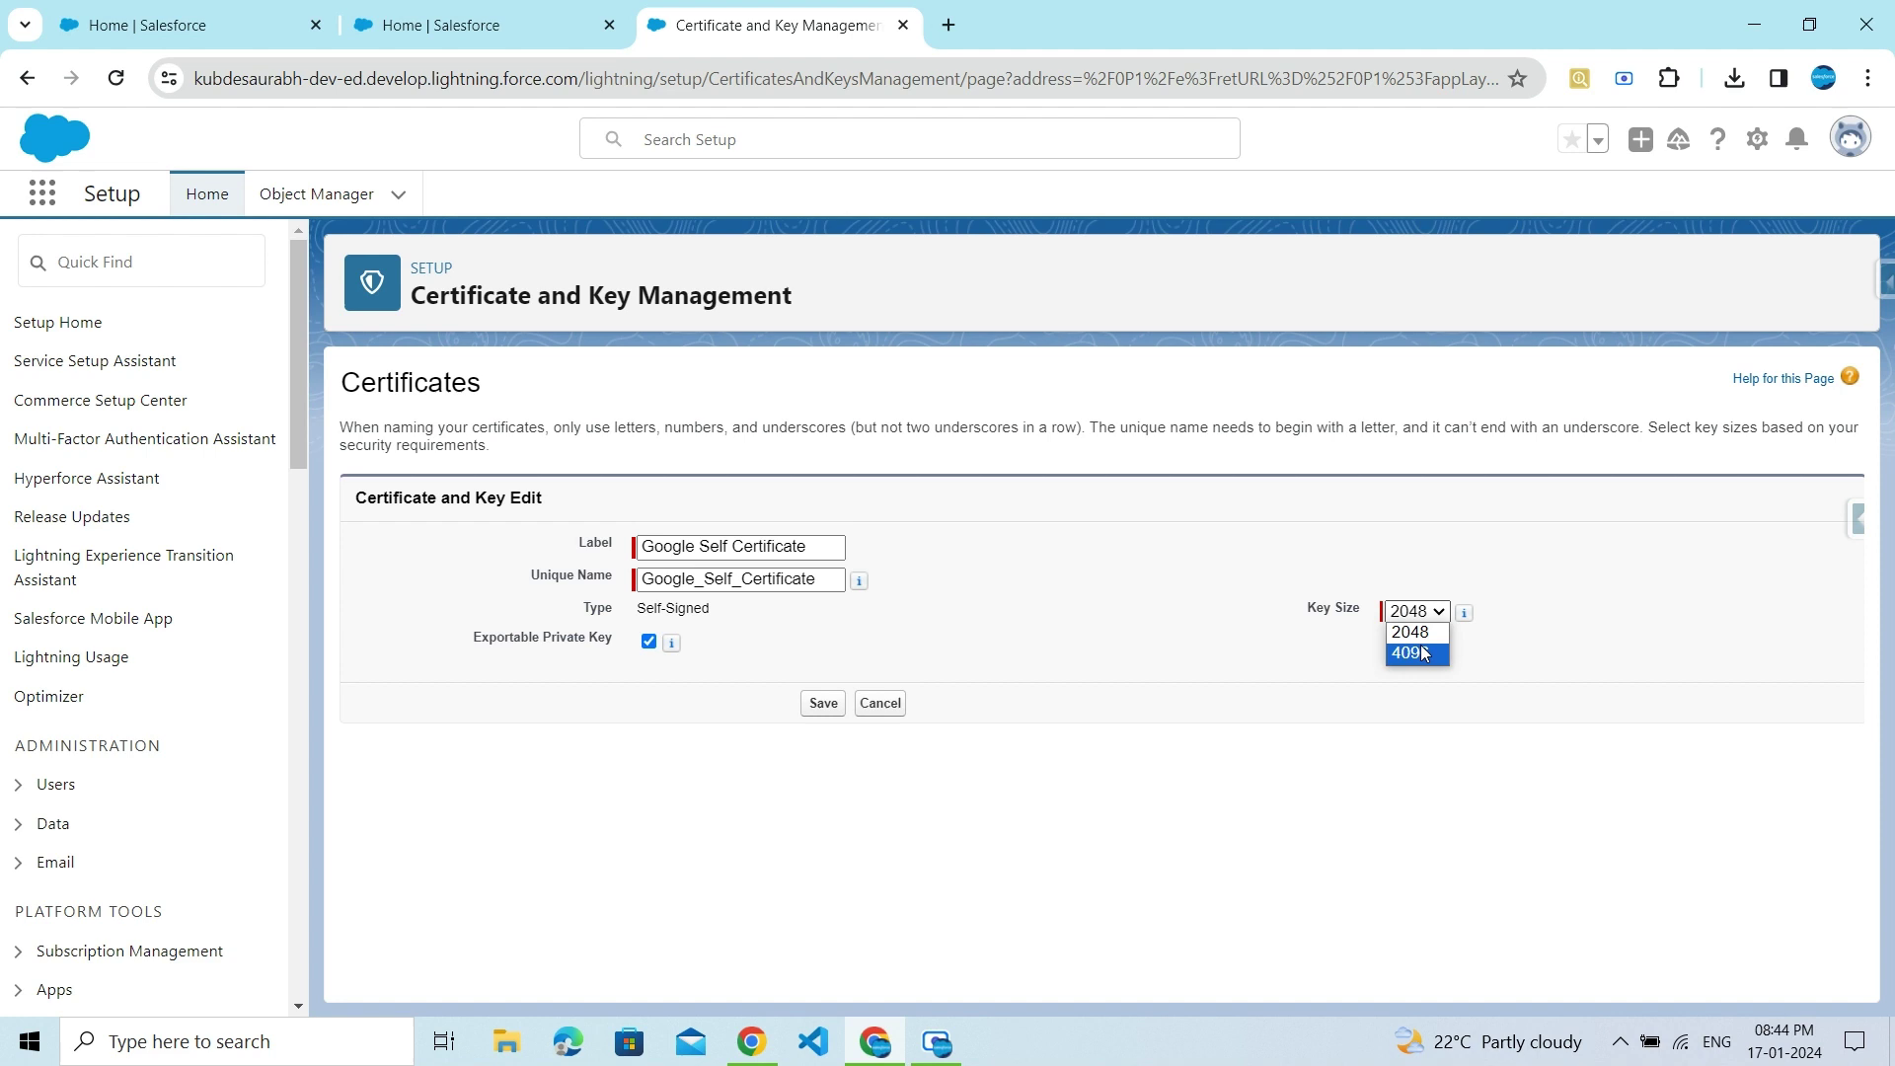
pyautogui.click(1419, 654)
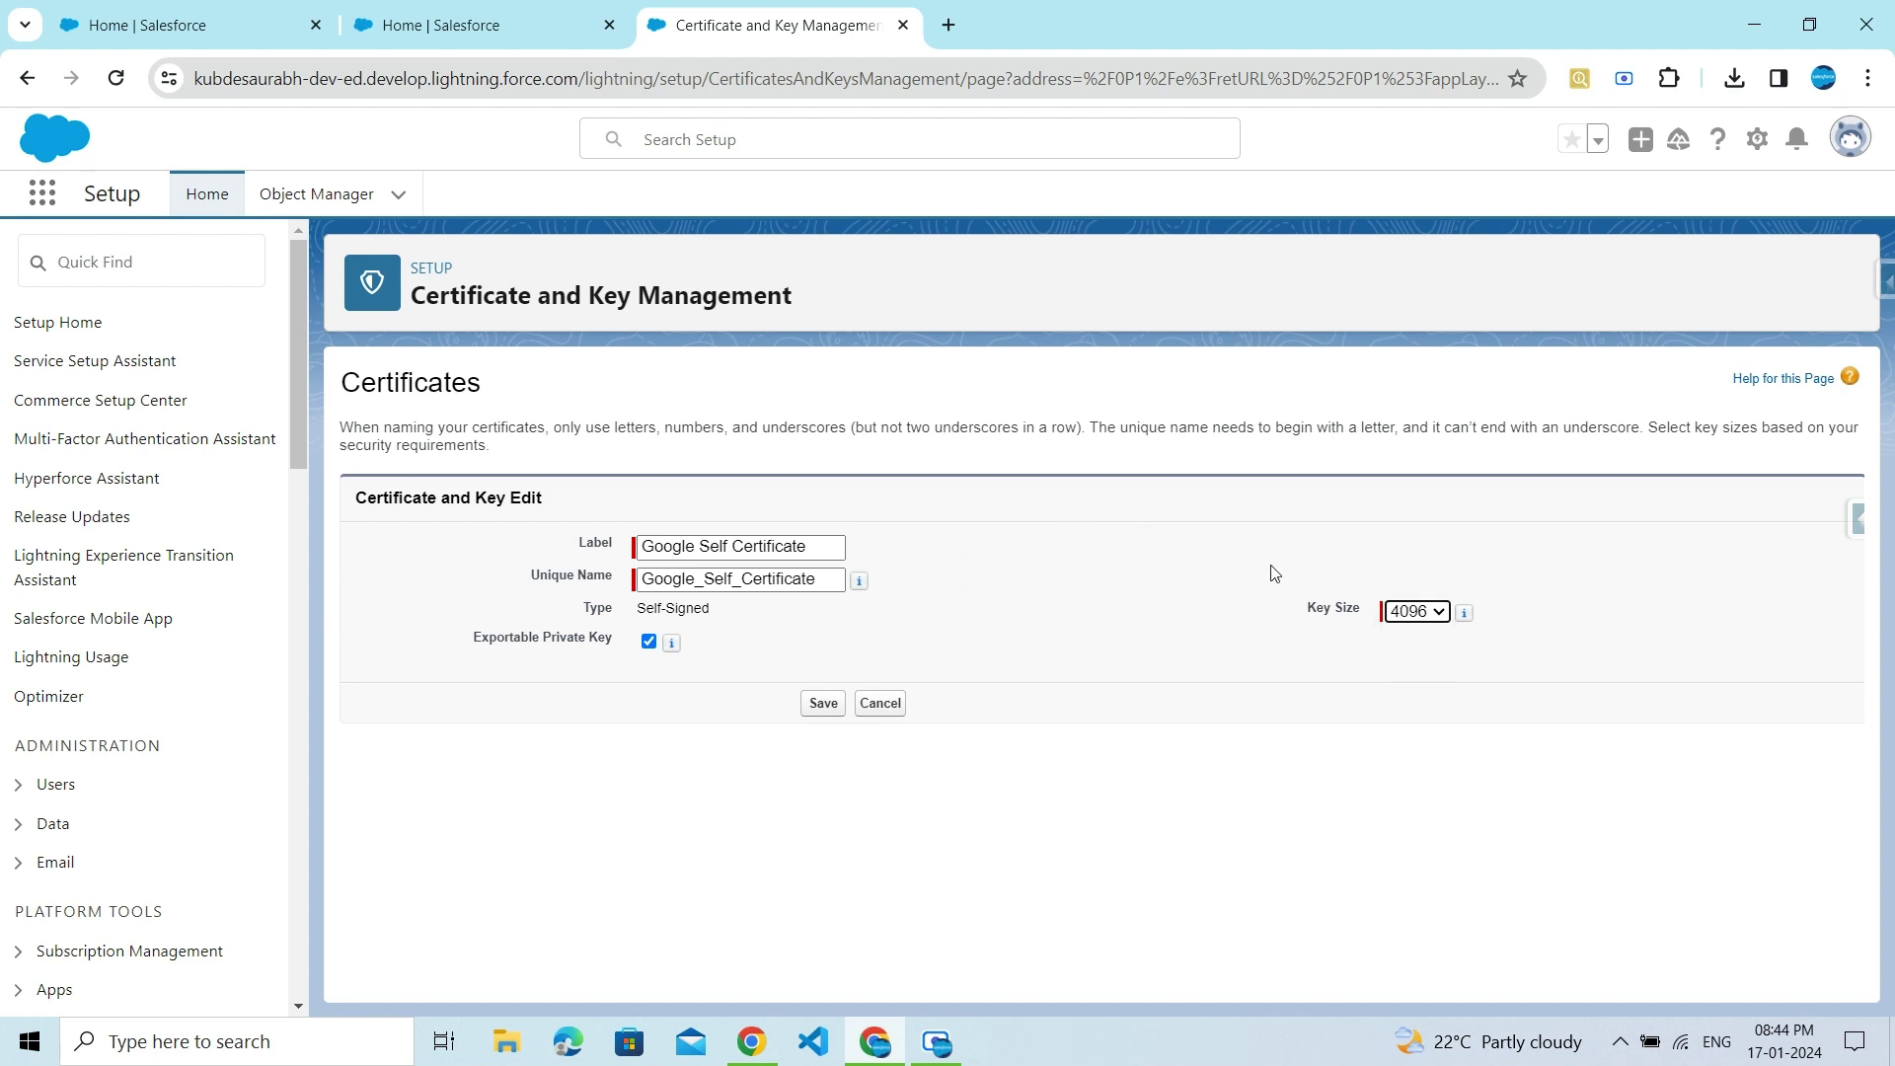
pyautogui.click(1422, 614)
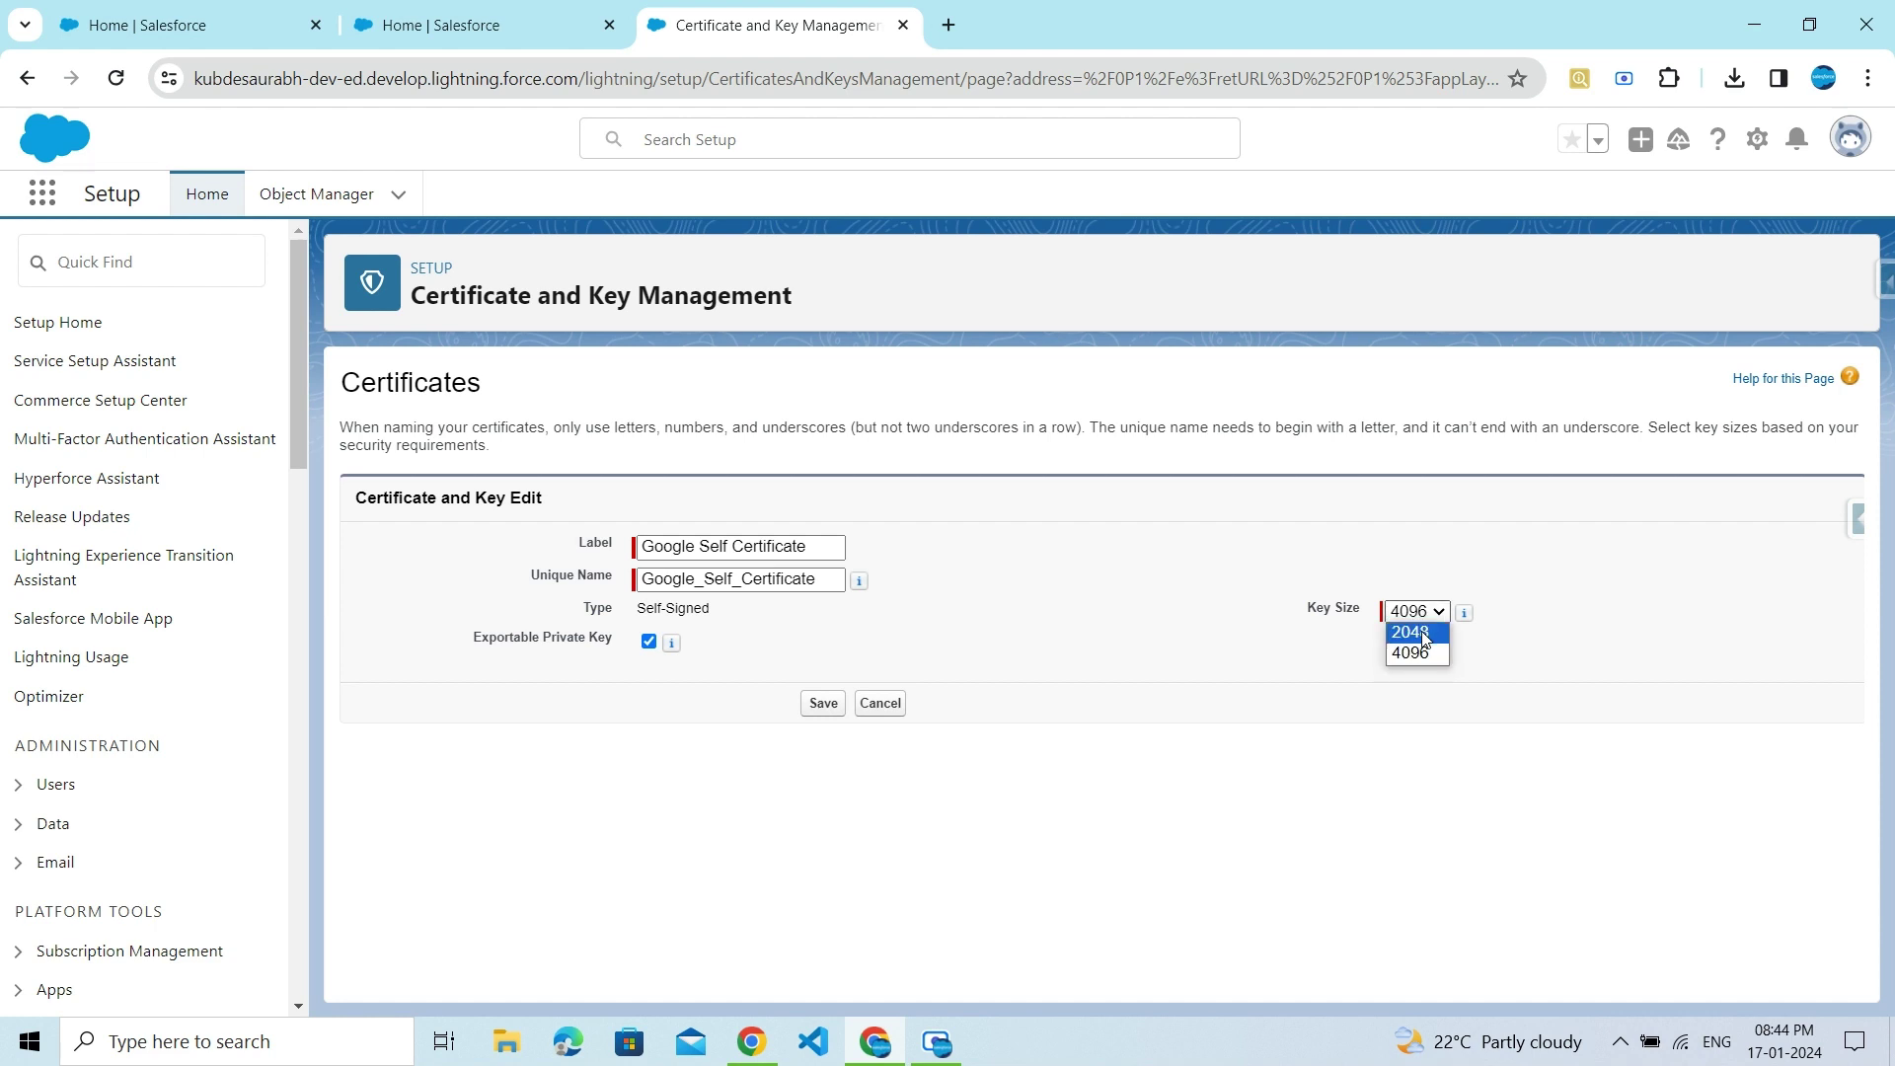
pyautogui.click(1424, 632)
pyautogui.moveTo(1463, 614)
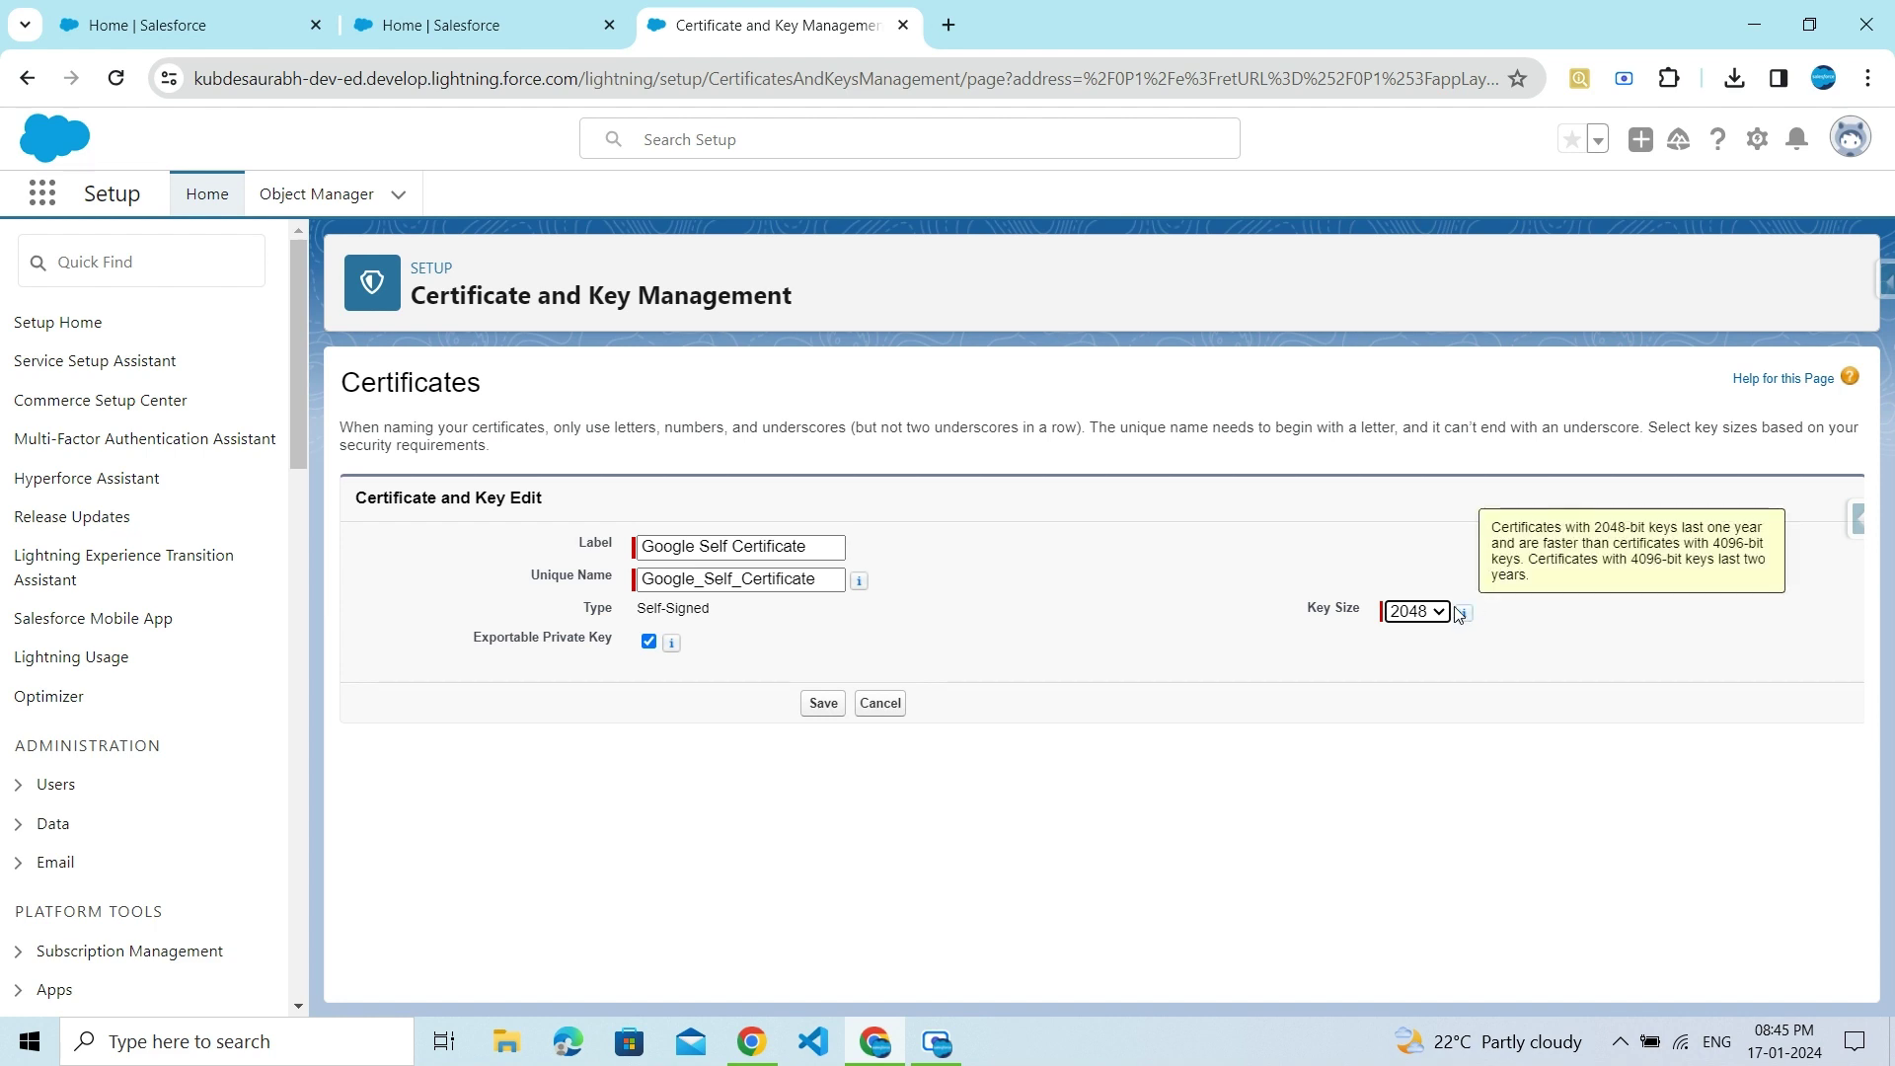
pyautogui.click(1423, 614)
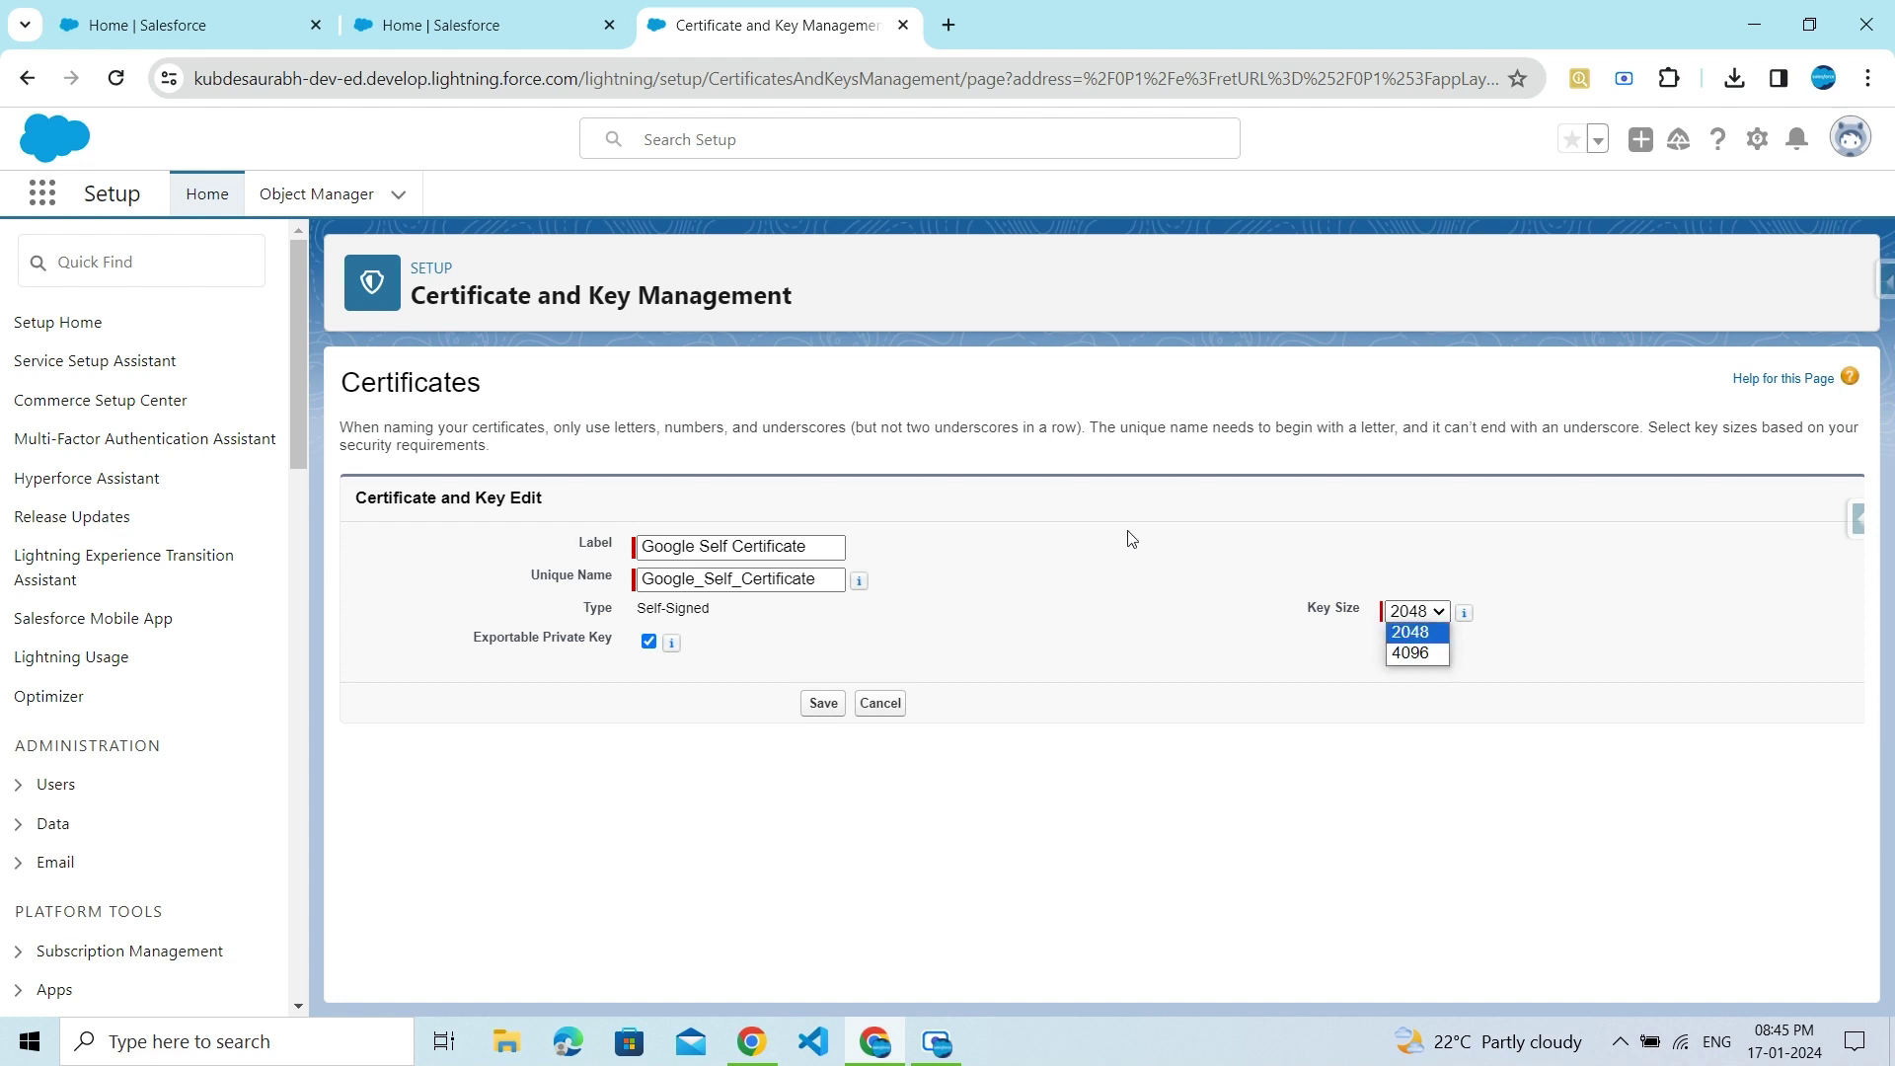
pyautogui.click(1193, 567)
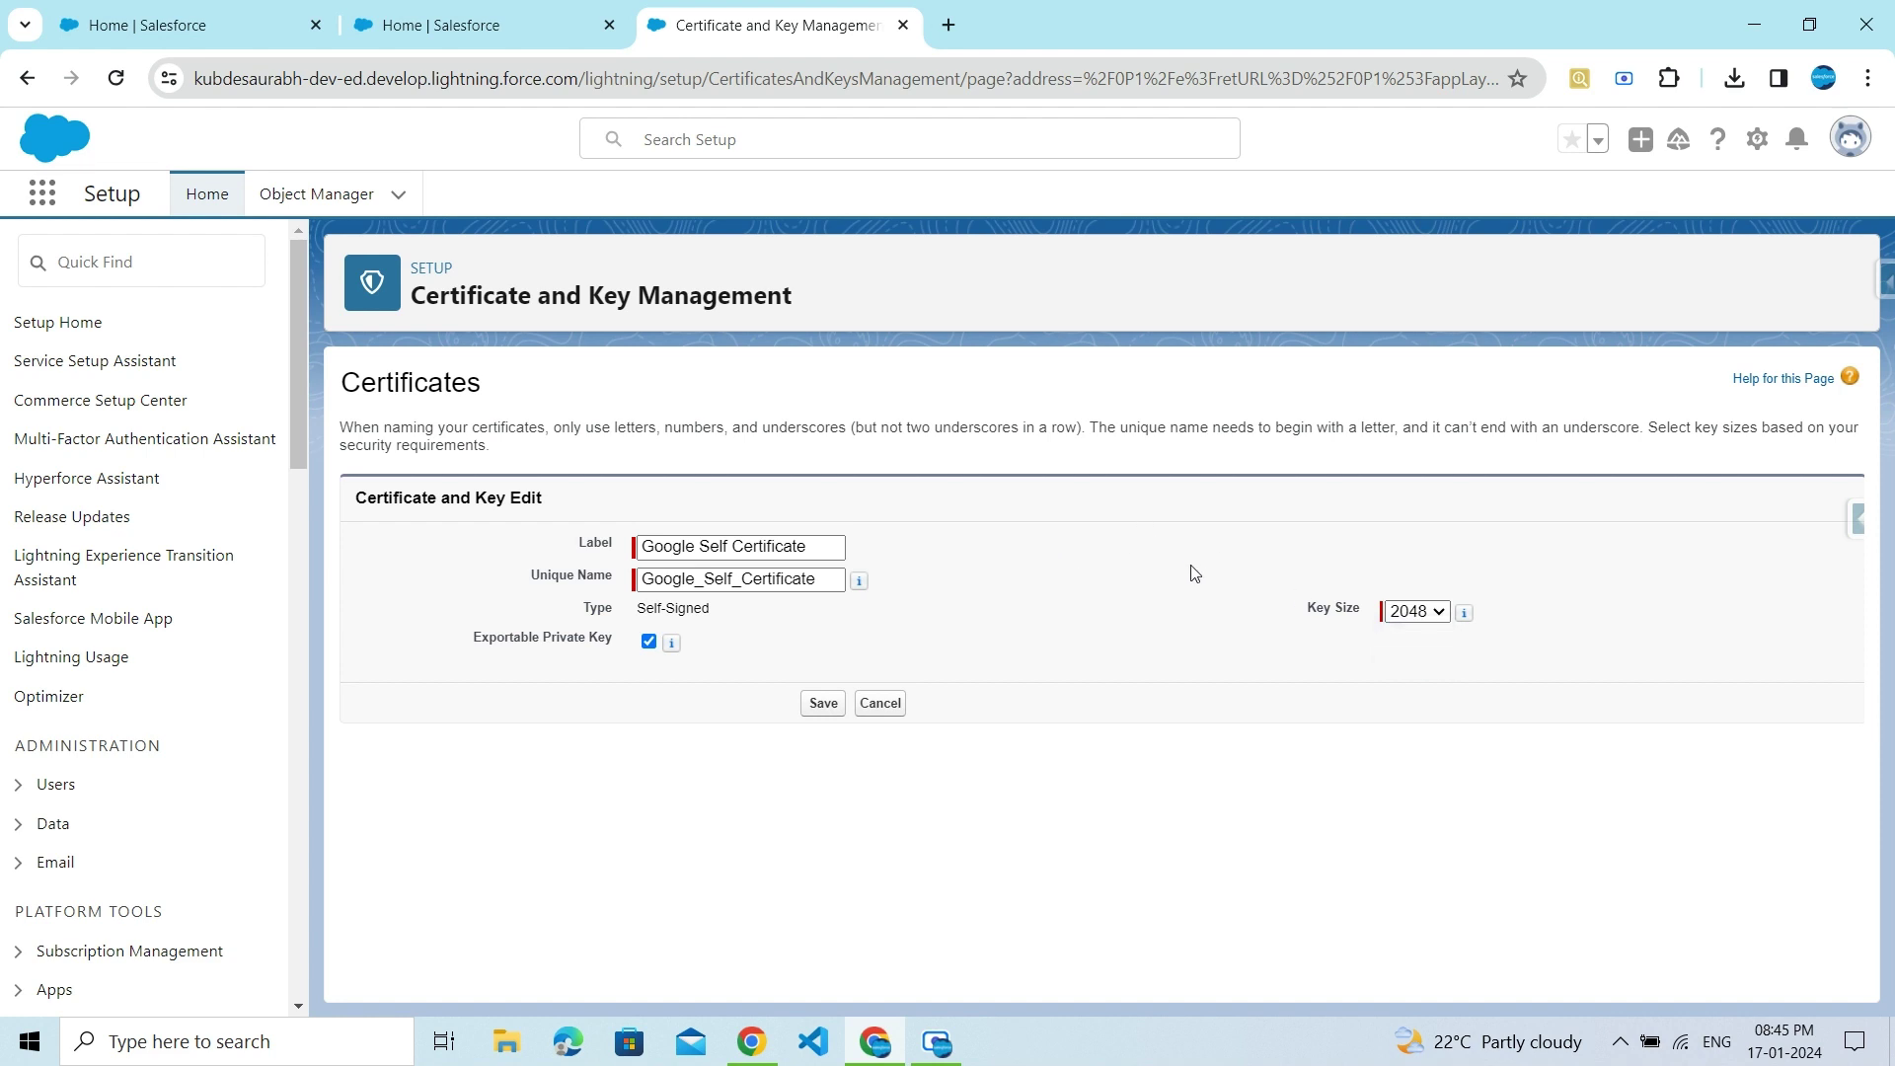
# - Save the 2048-bit Google Self Certificate and download Google_Self_Certificate.crt
pyautogui.click(826, 704)
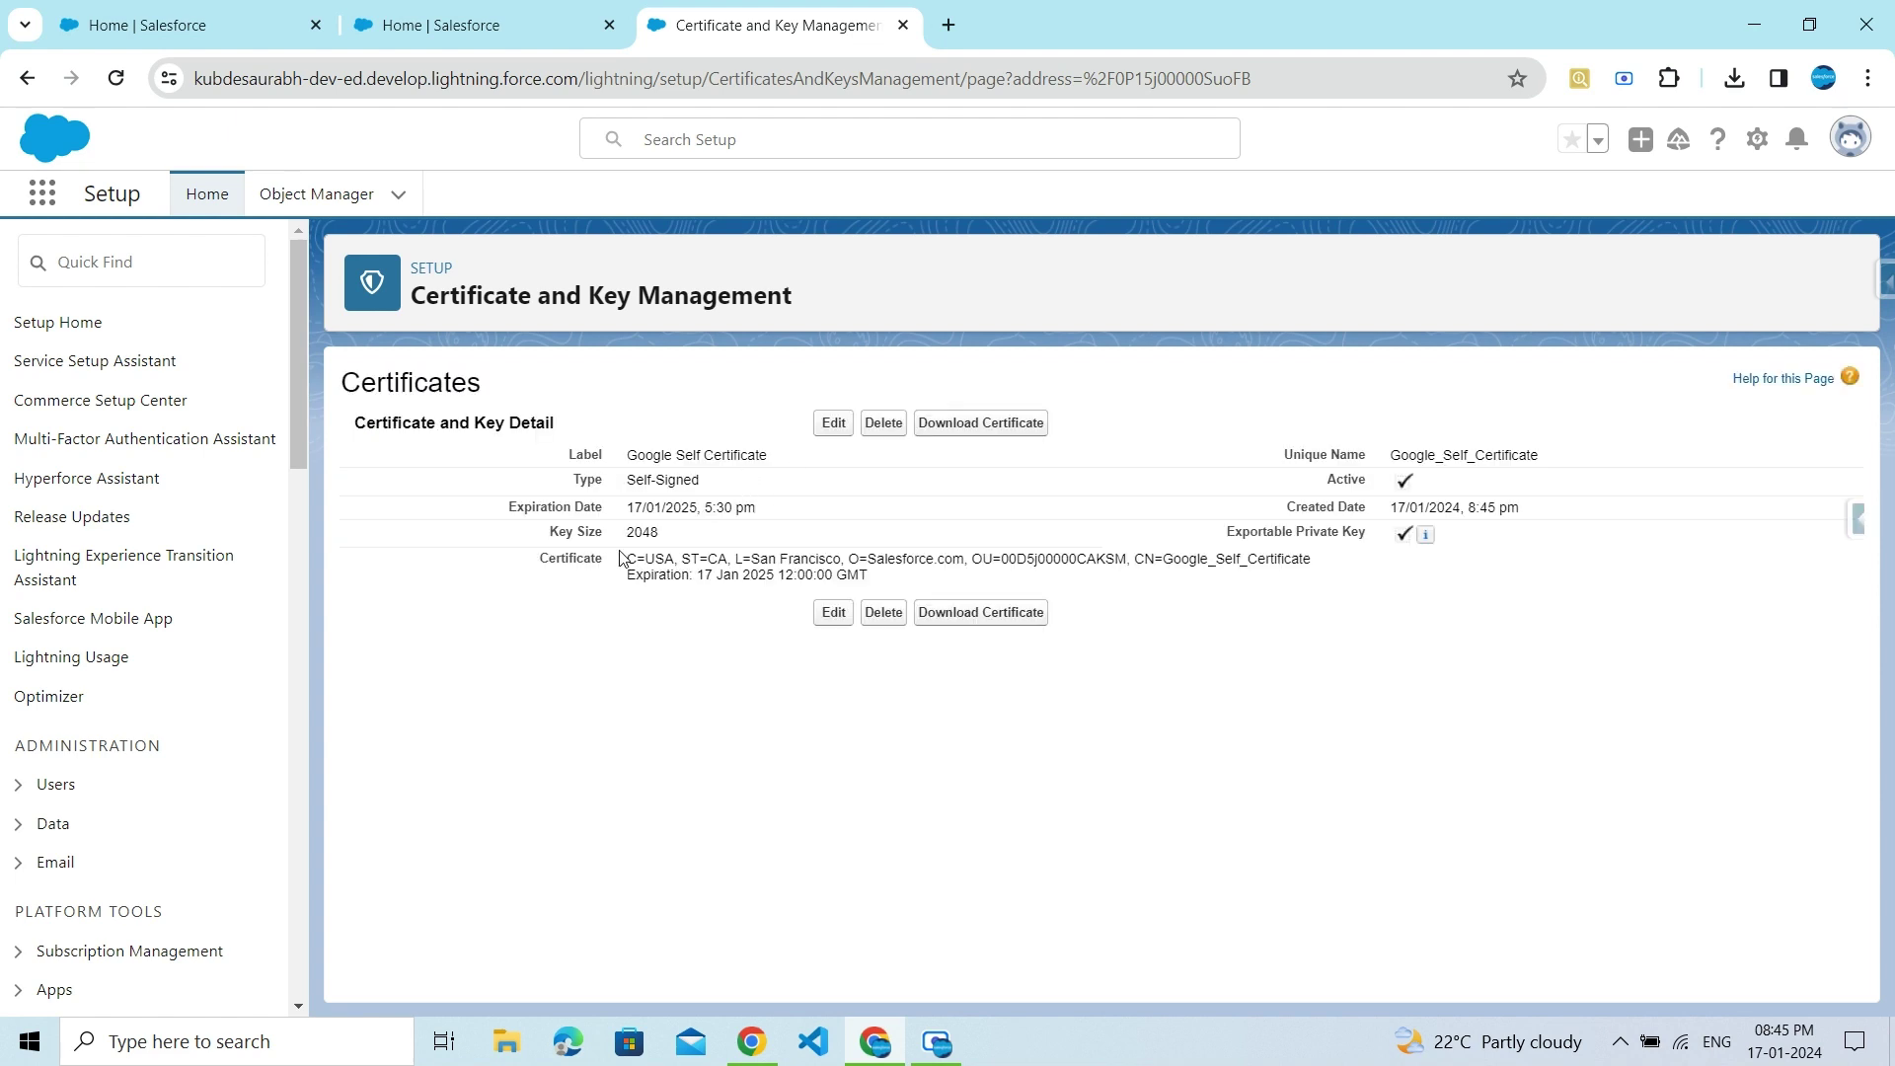
pyautogui.click(979, 426)
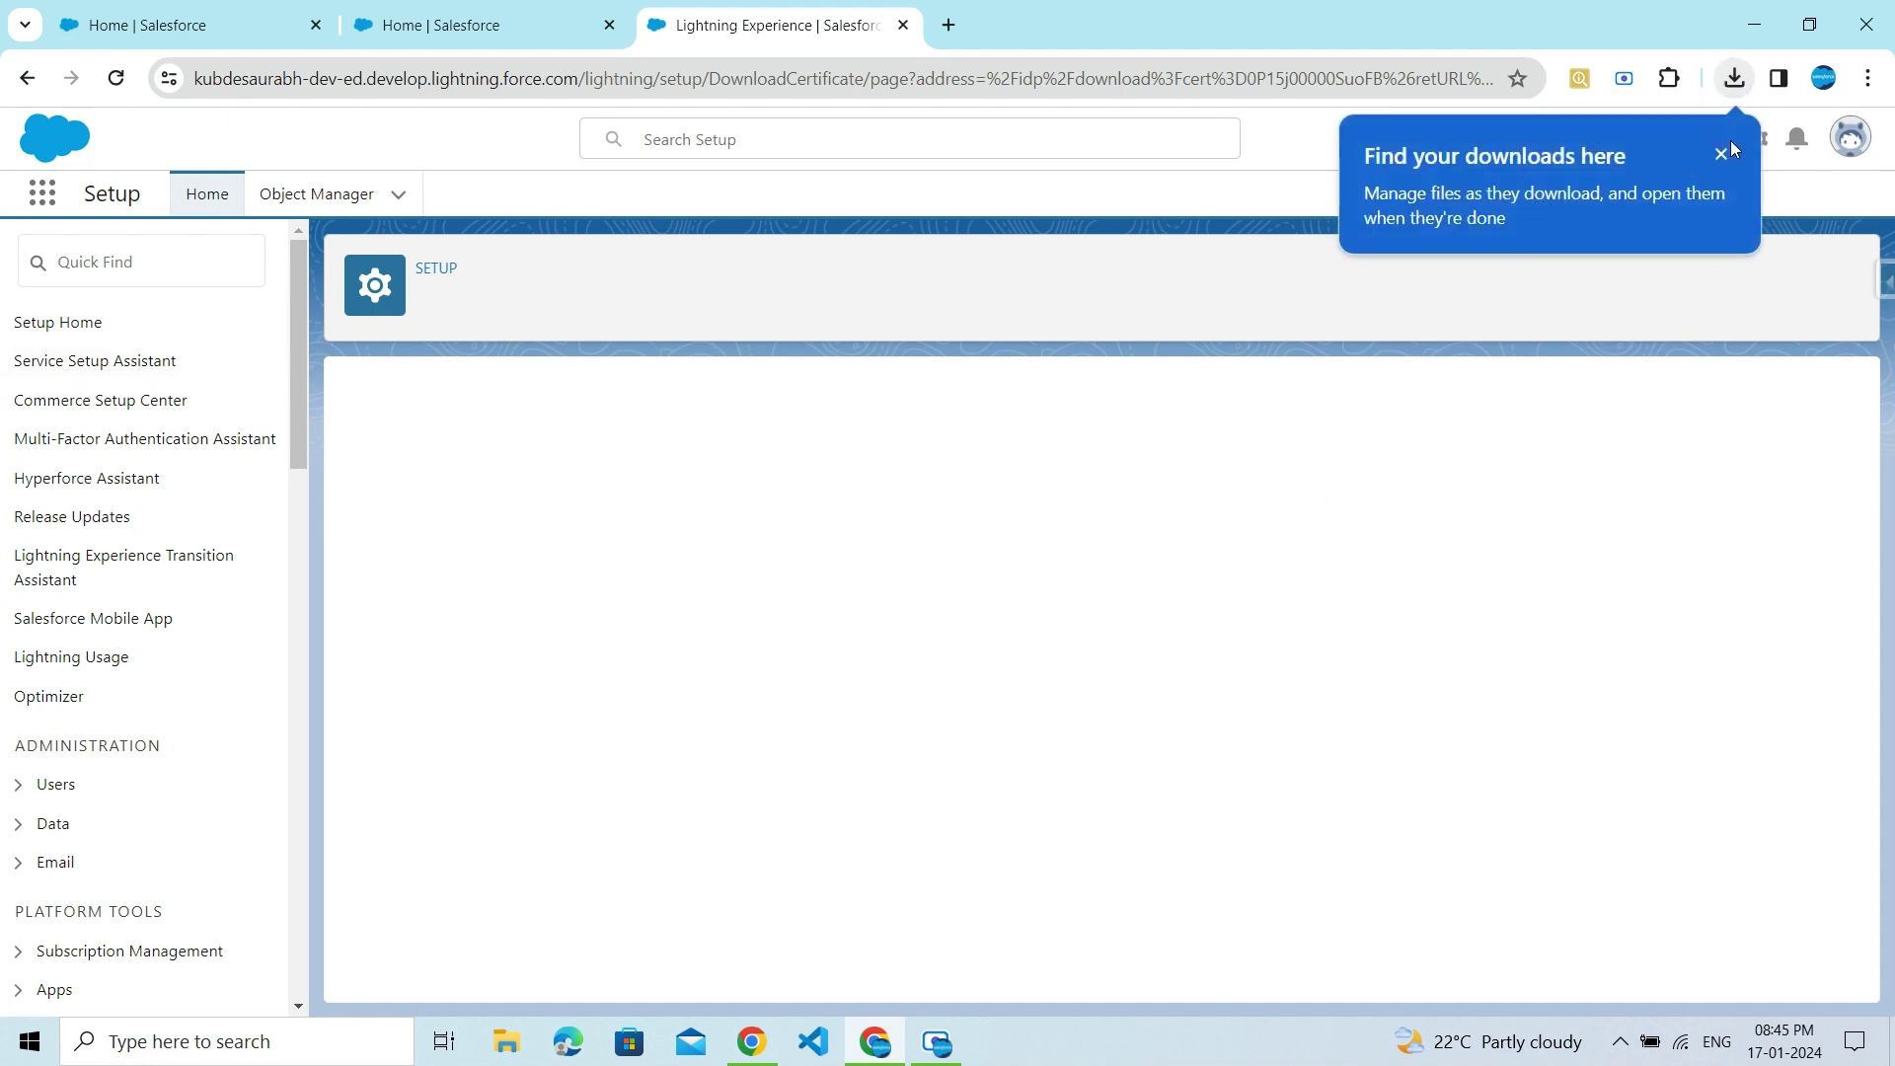
# - Dismiss the downloads tip and reopen Certificate and Key Management via a 'cer' Quick Find search
pyautogui.click(1733, 149)
pyautogui.click(208, 271)
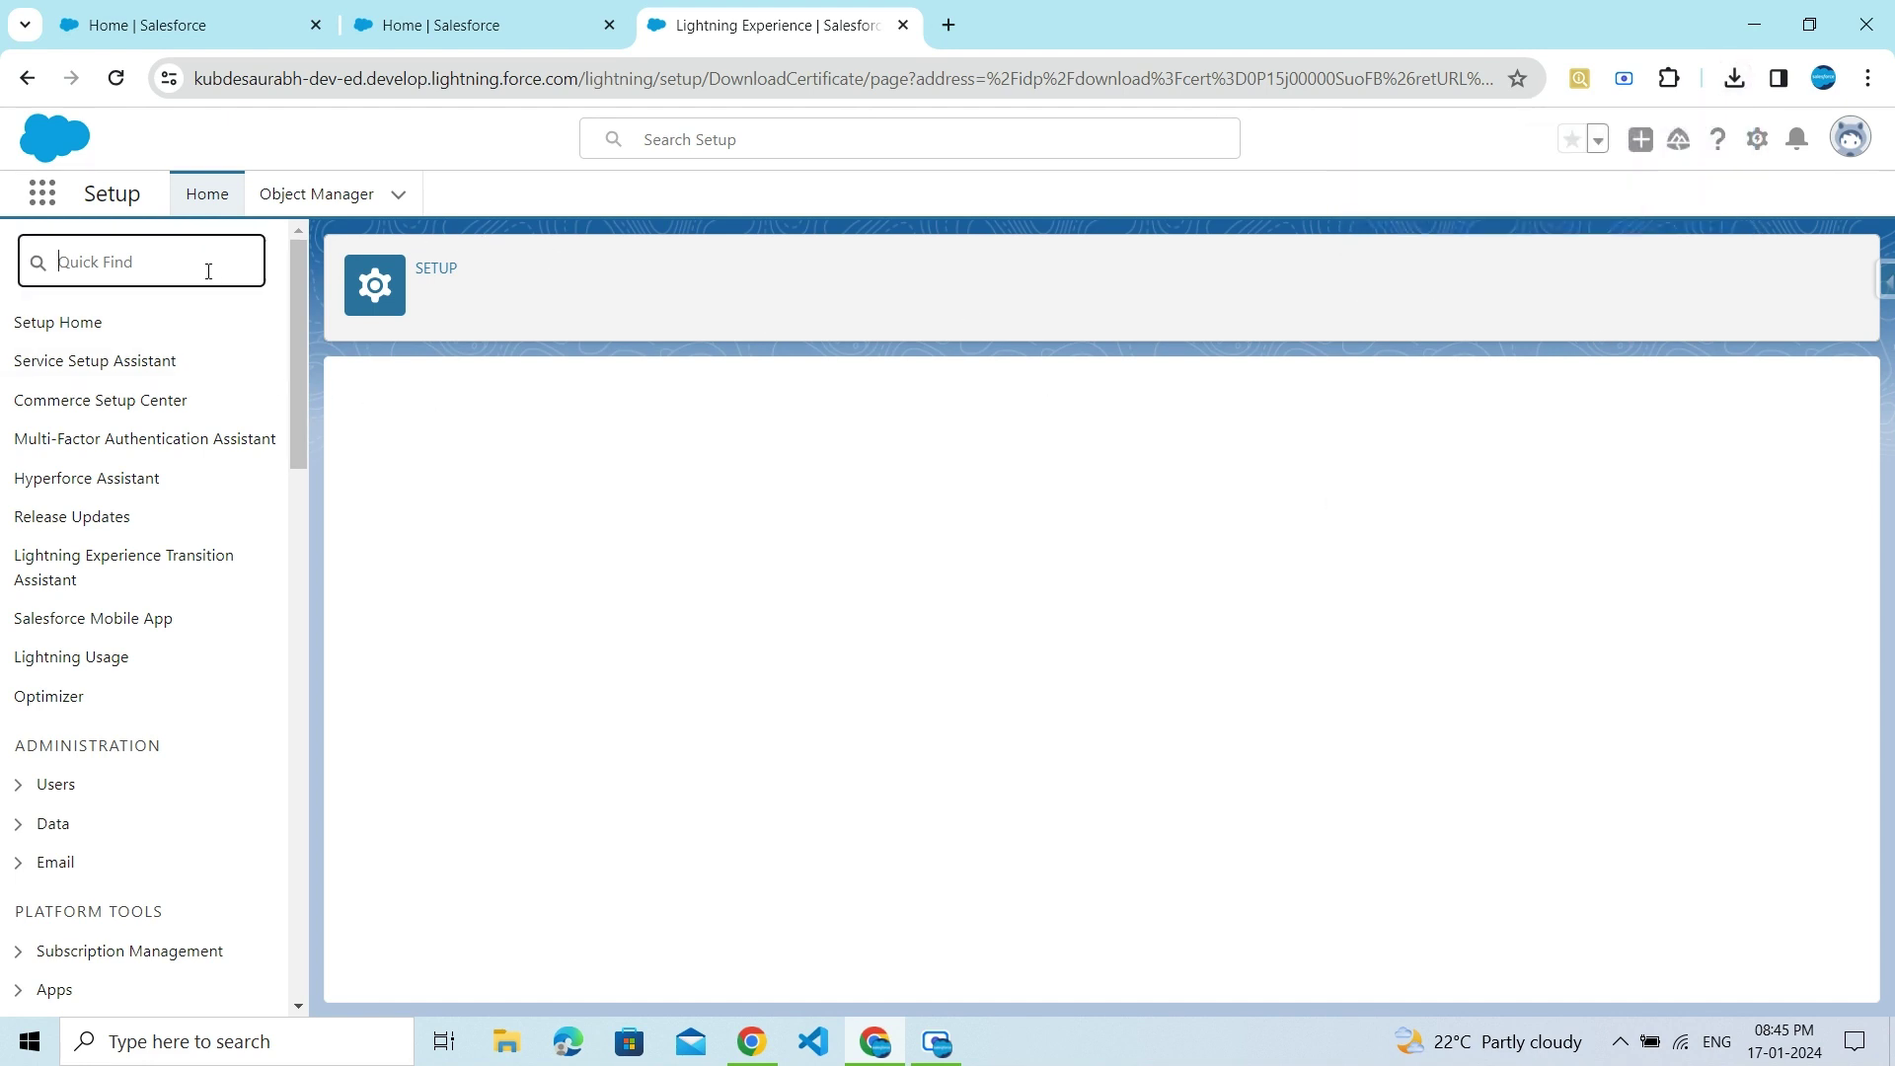
pyautogui.write('c')
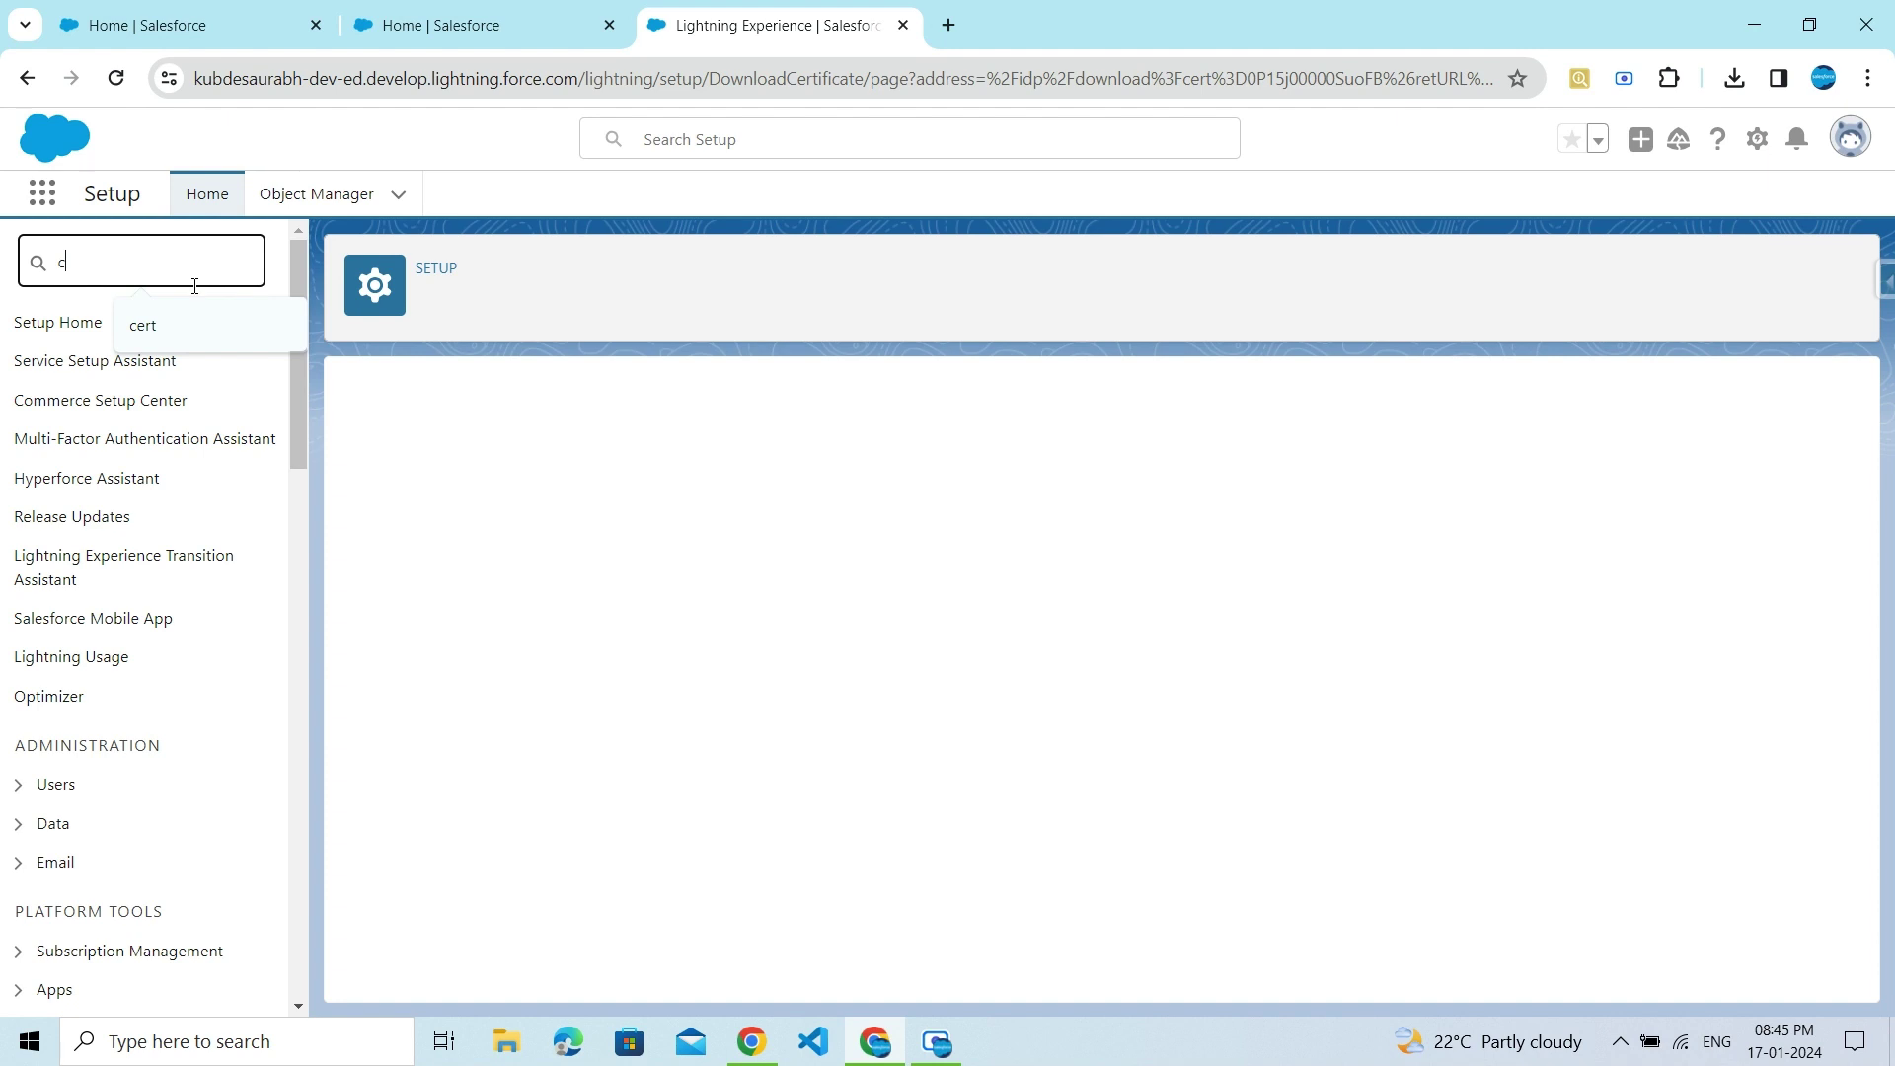
pyautogui.write('er')
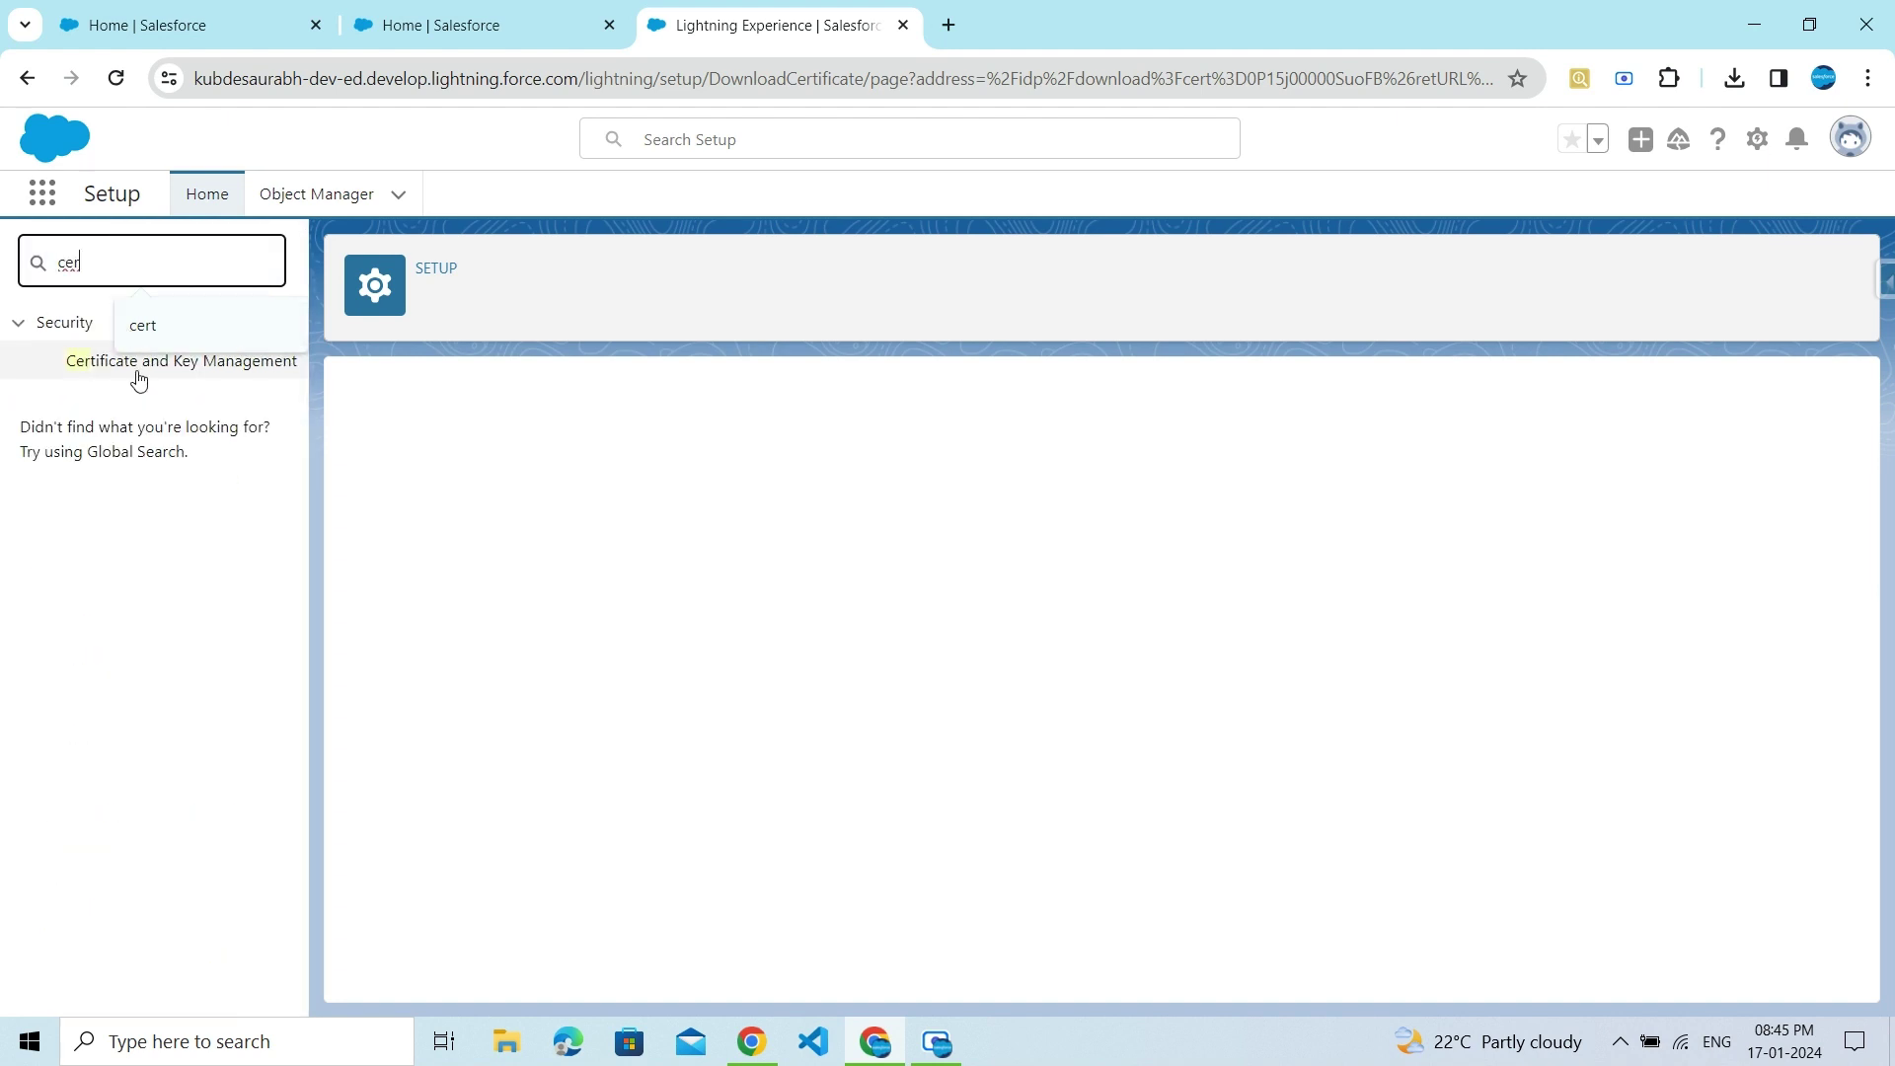
pyautogui.click(139, 373)
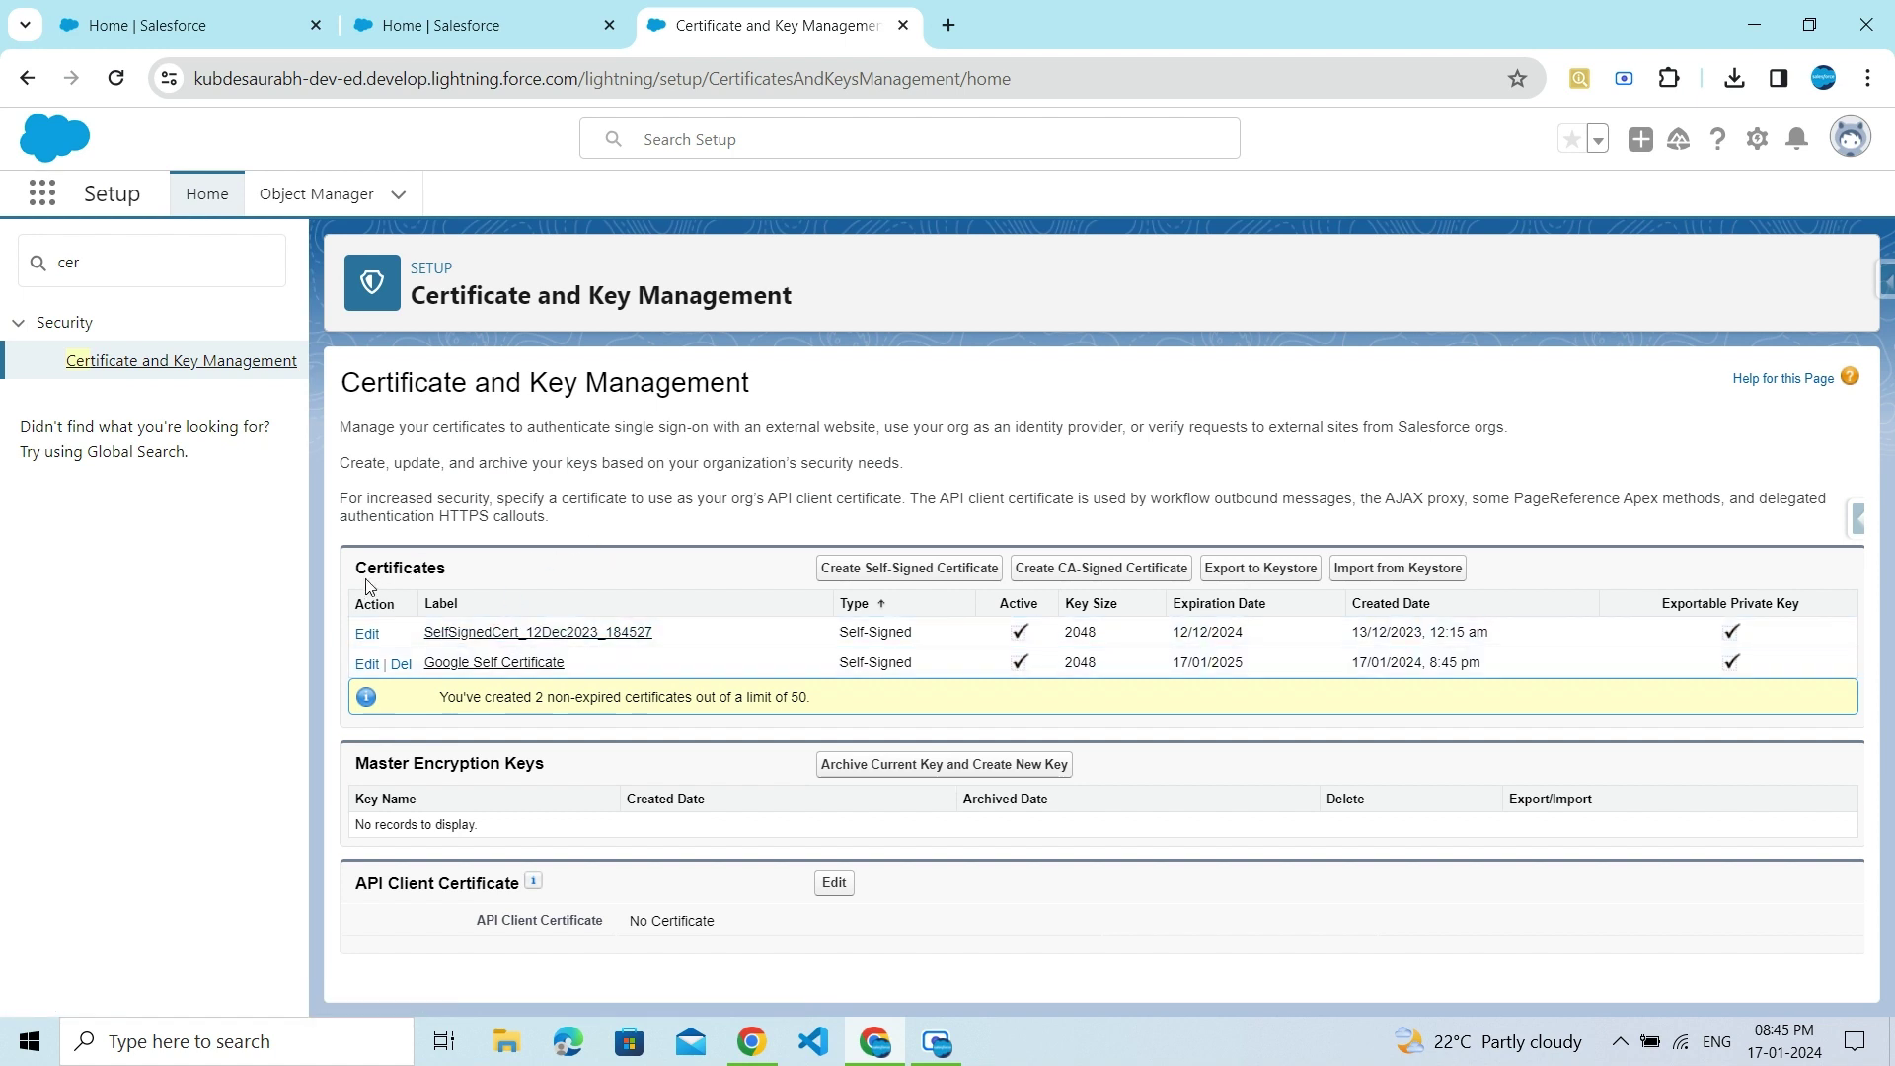
pyautogui.moveTo(354, 568); pyautogui.dragTo(518, 569)
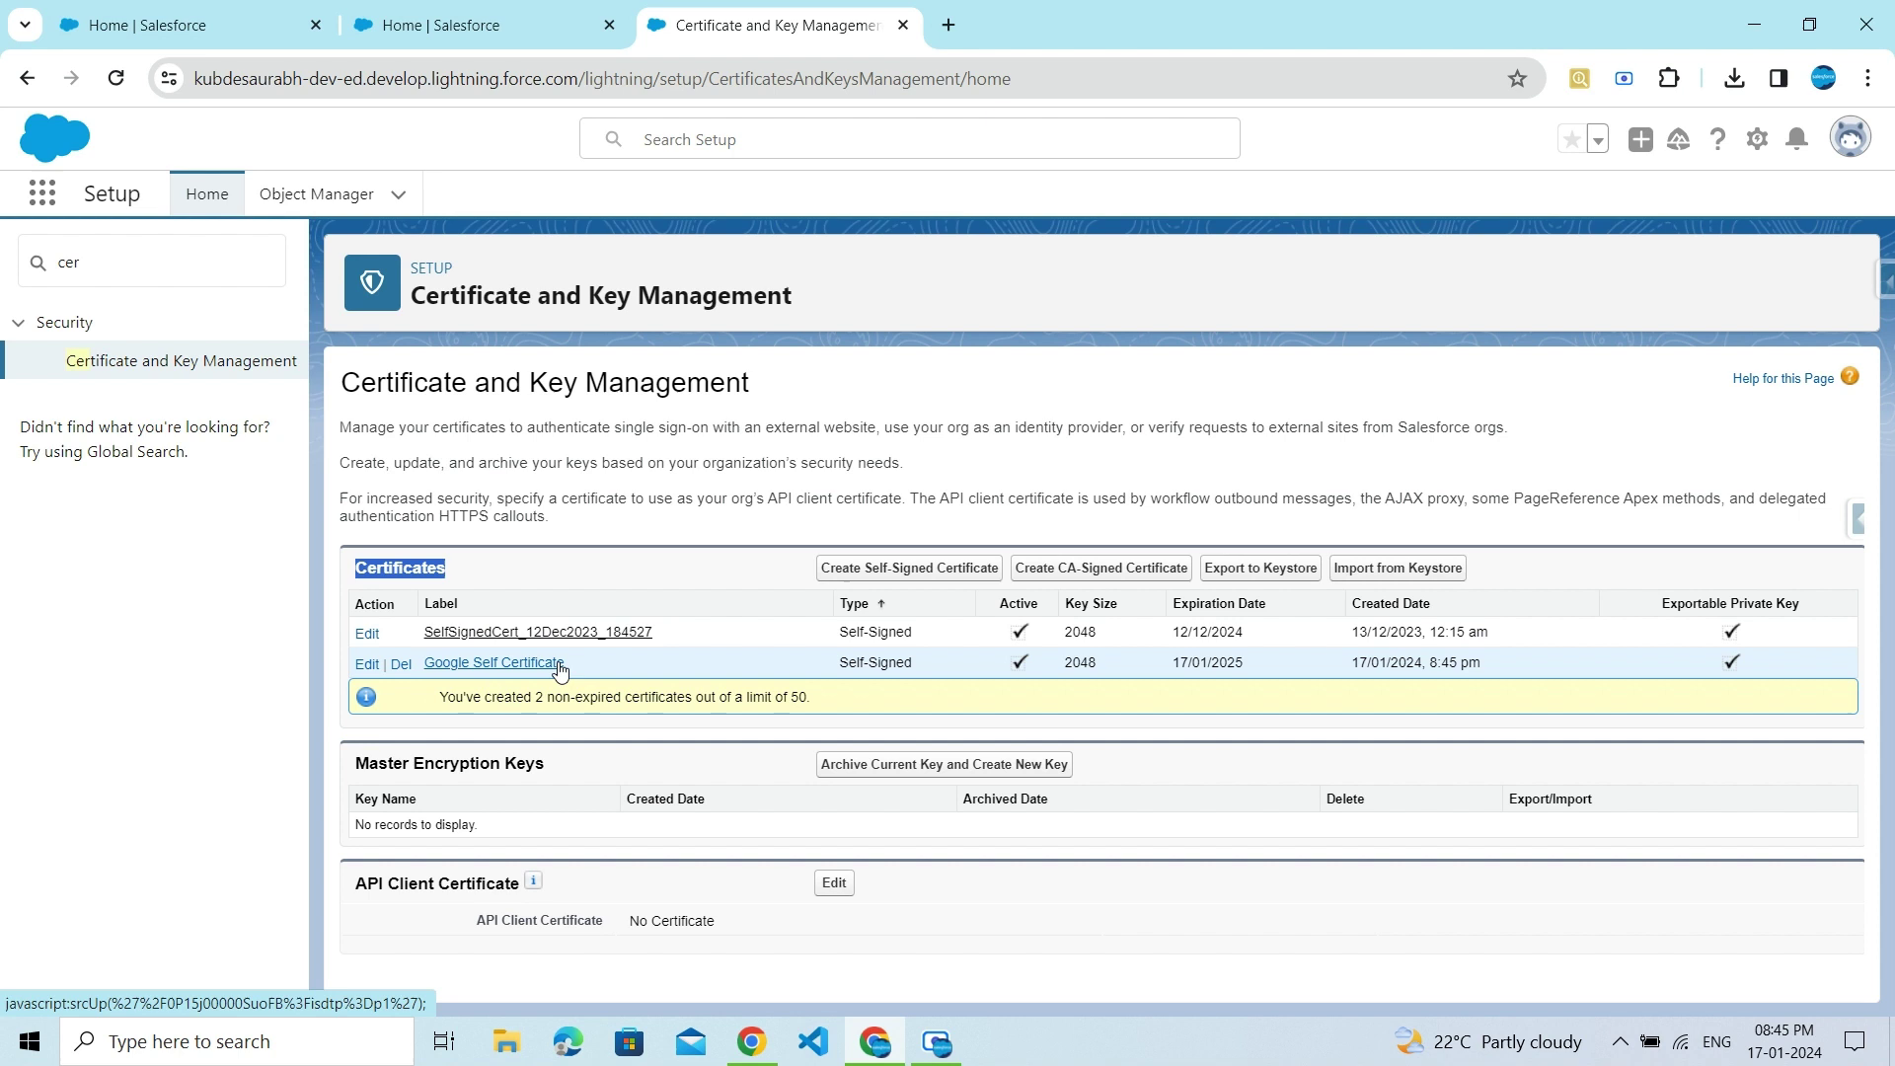
pyautogui.moveTo(418, 633); pyautogui.dragTo(666, 639)
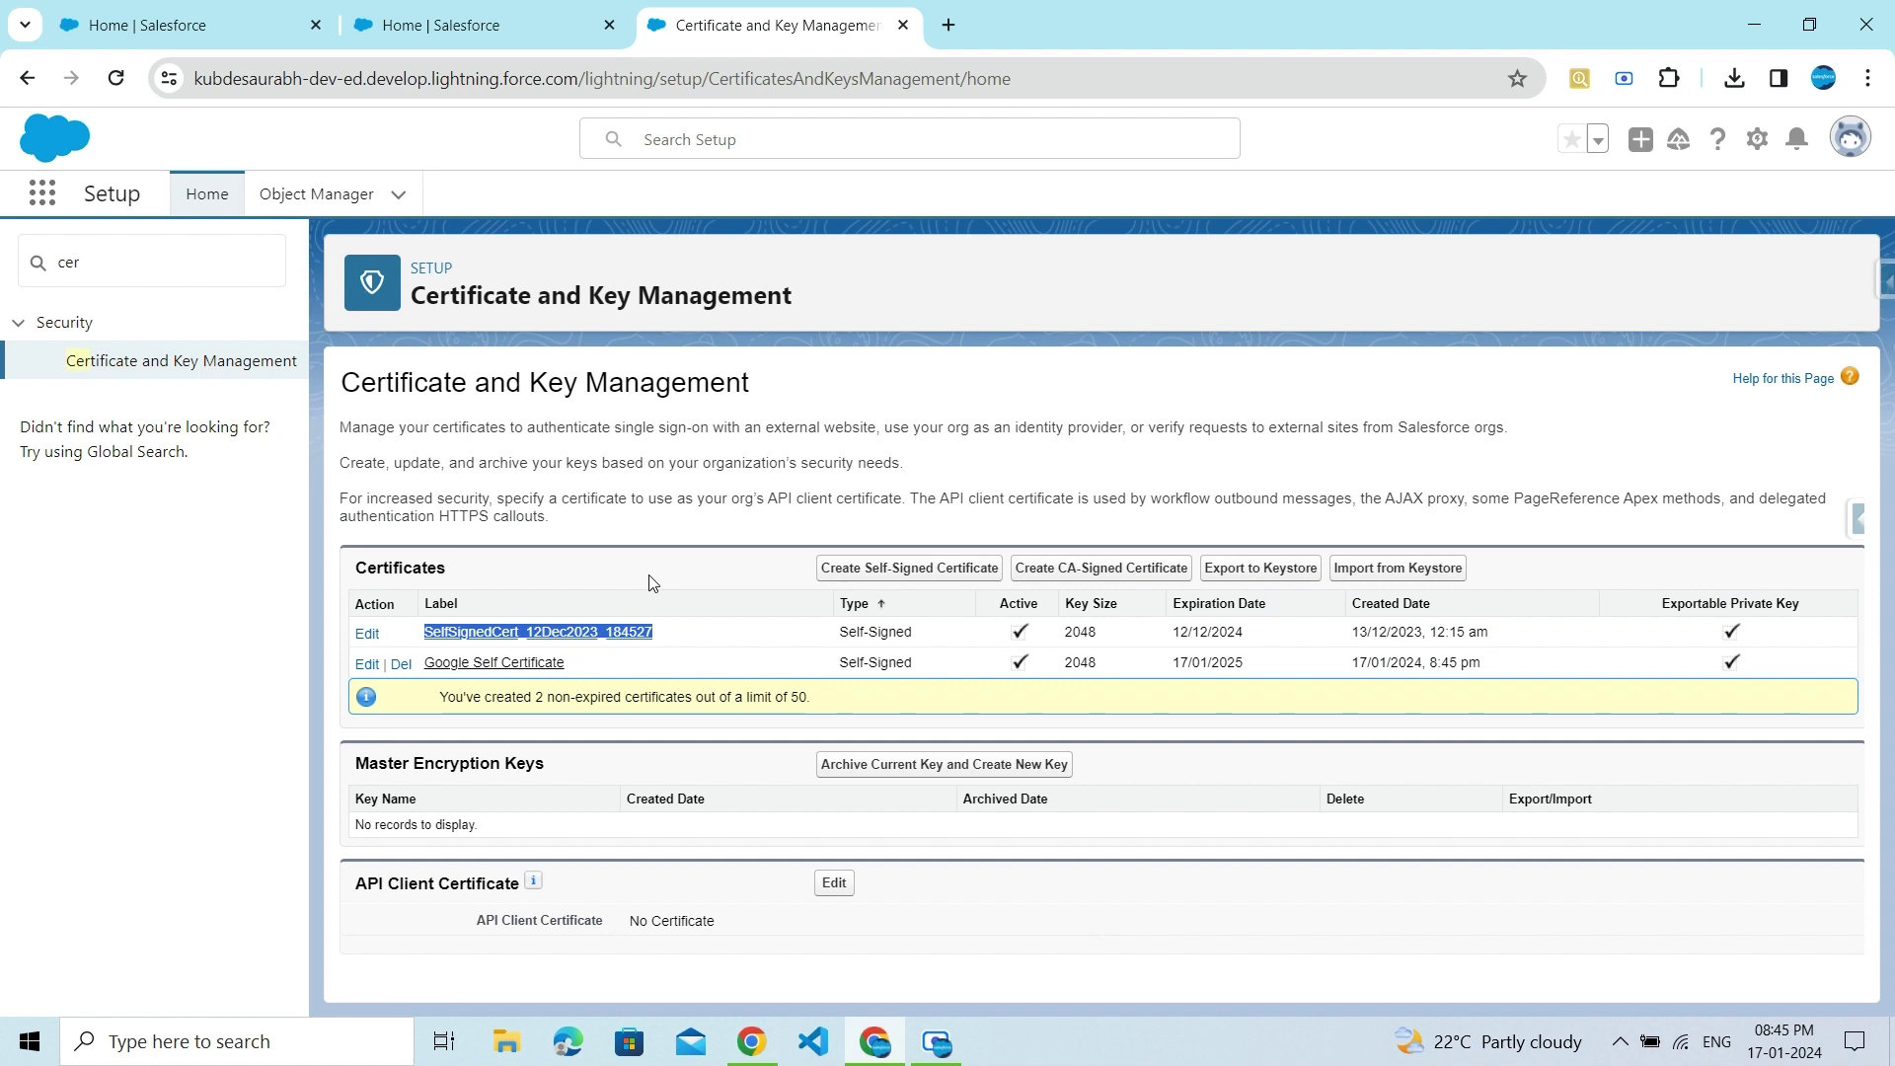
pyautogui.click(650, 583)
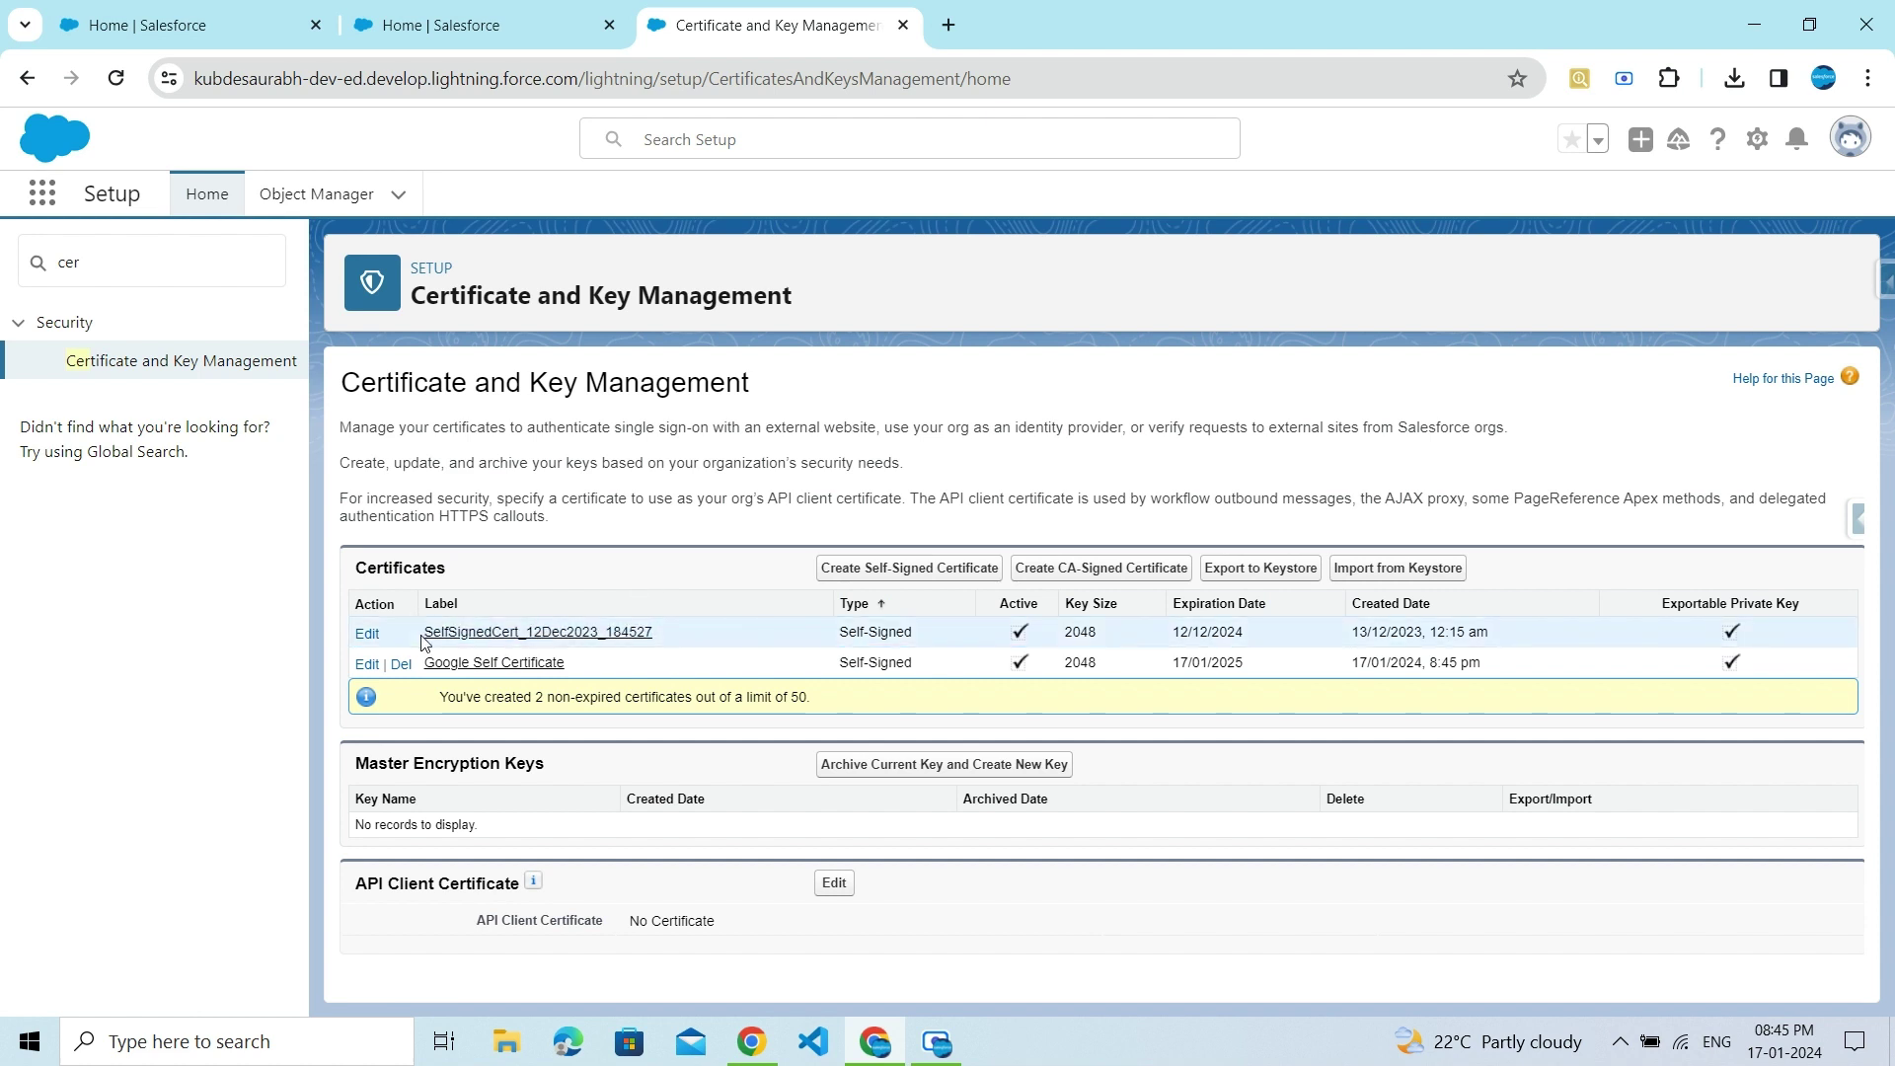
pyautogui.moveTo(422, 641); pyautogui.dragTo(686, 640)
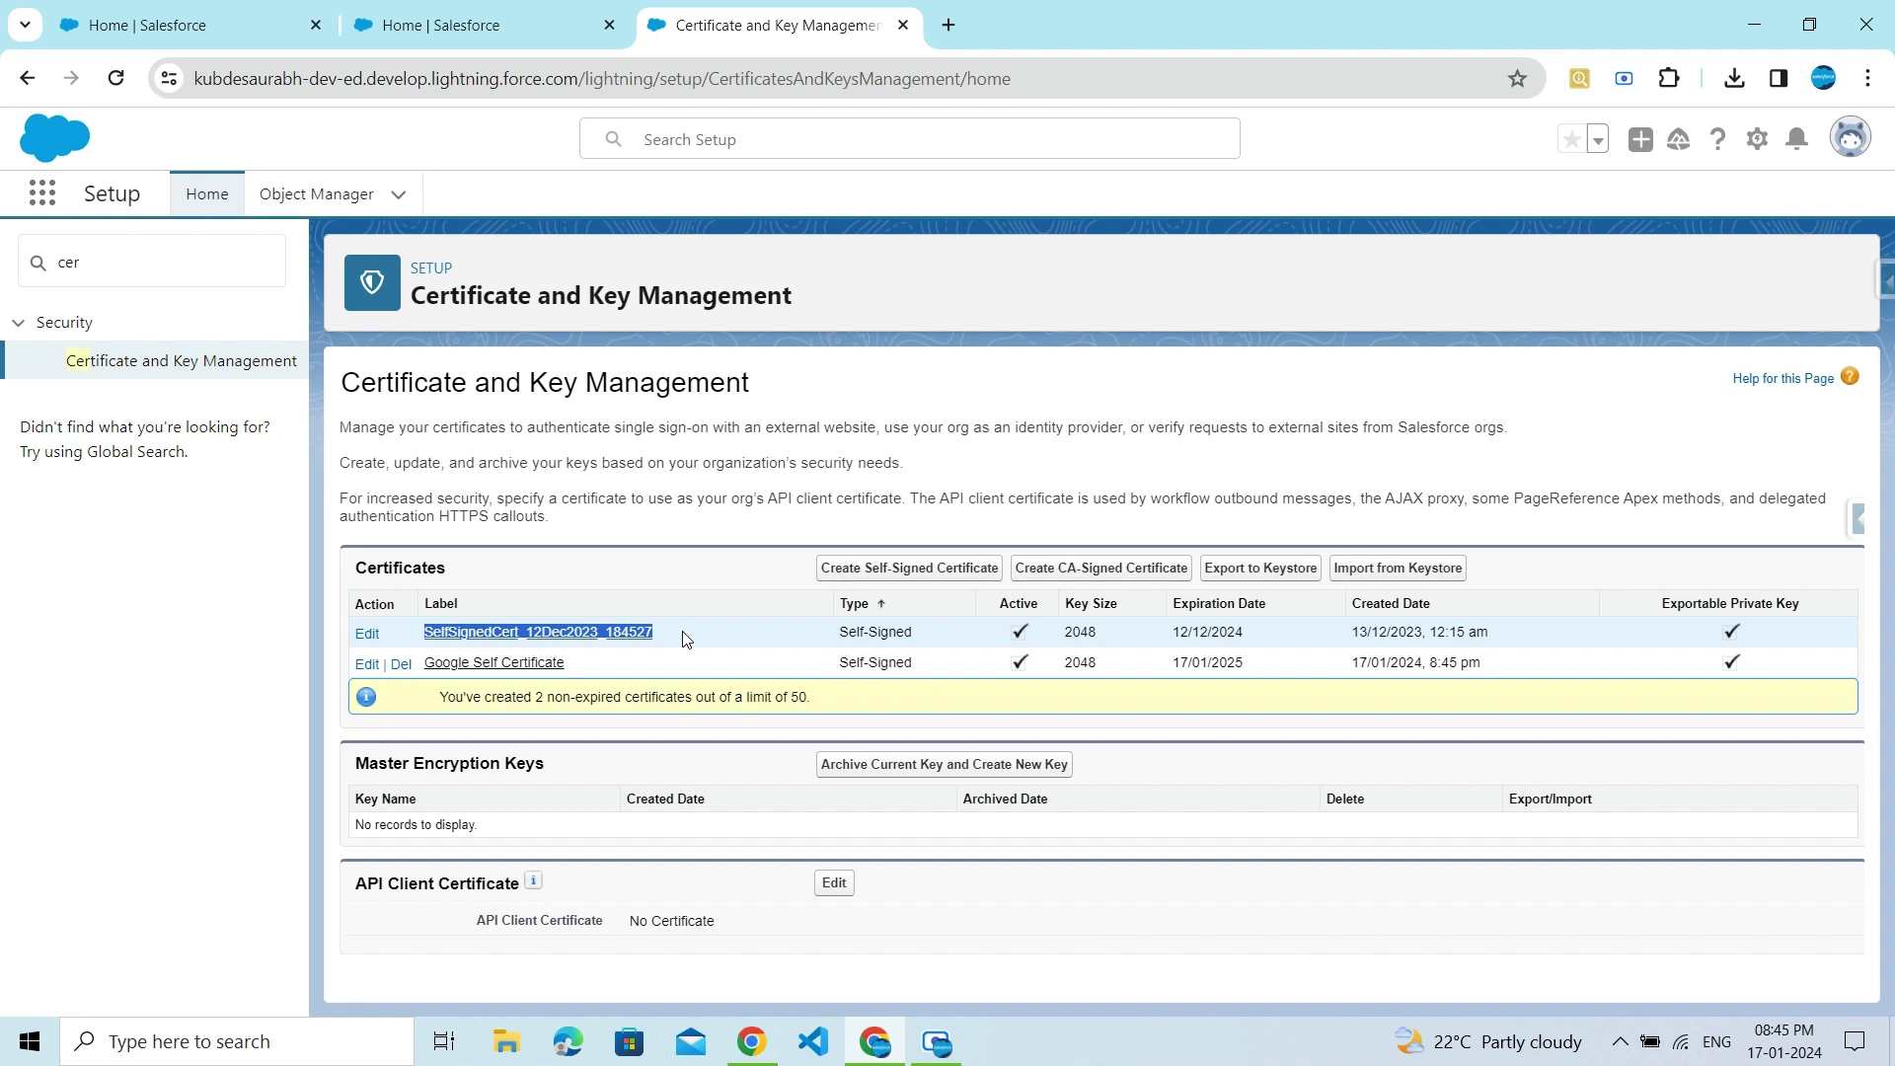
pyautogui.click(697, 582)
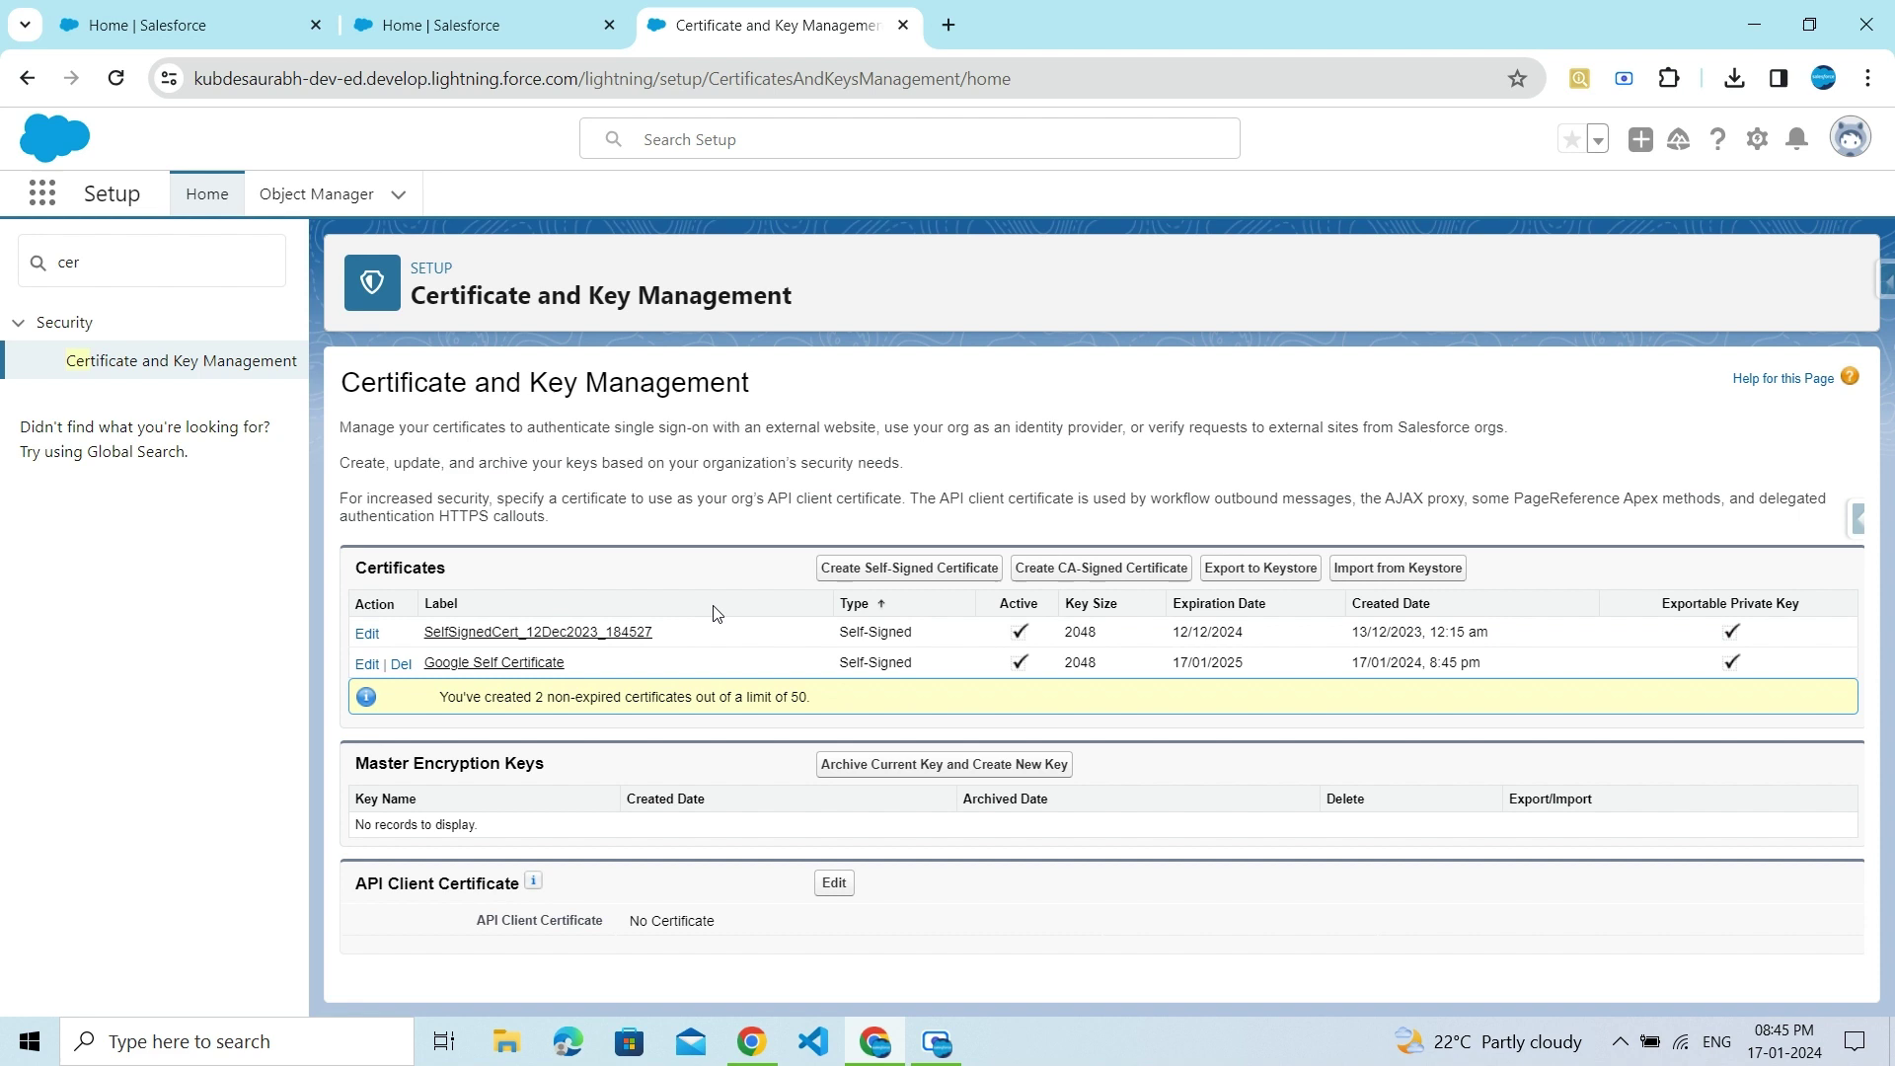